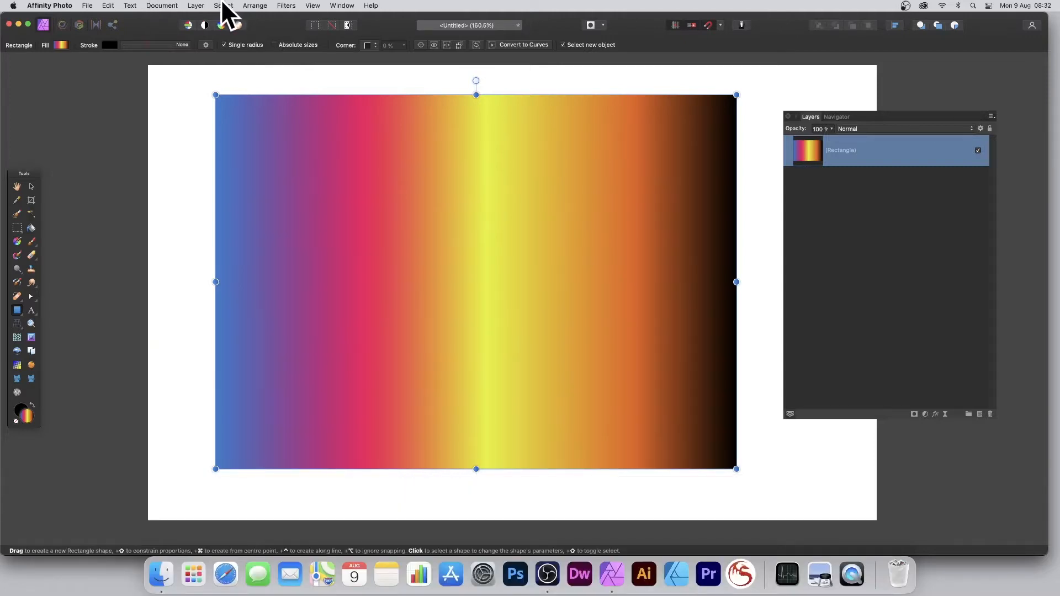
# Rasterise the gradient-filled rectangle into a pixel layer
pyautogui.click(196, 6)
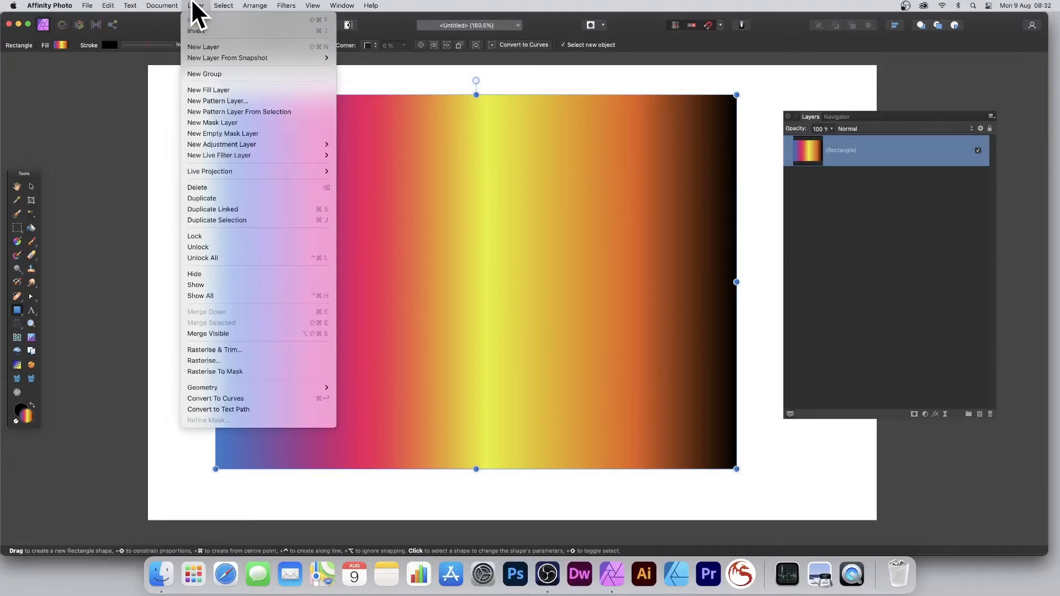
pyautogui.click(249, 361)
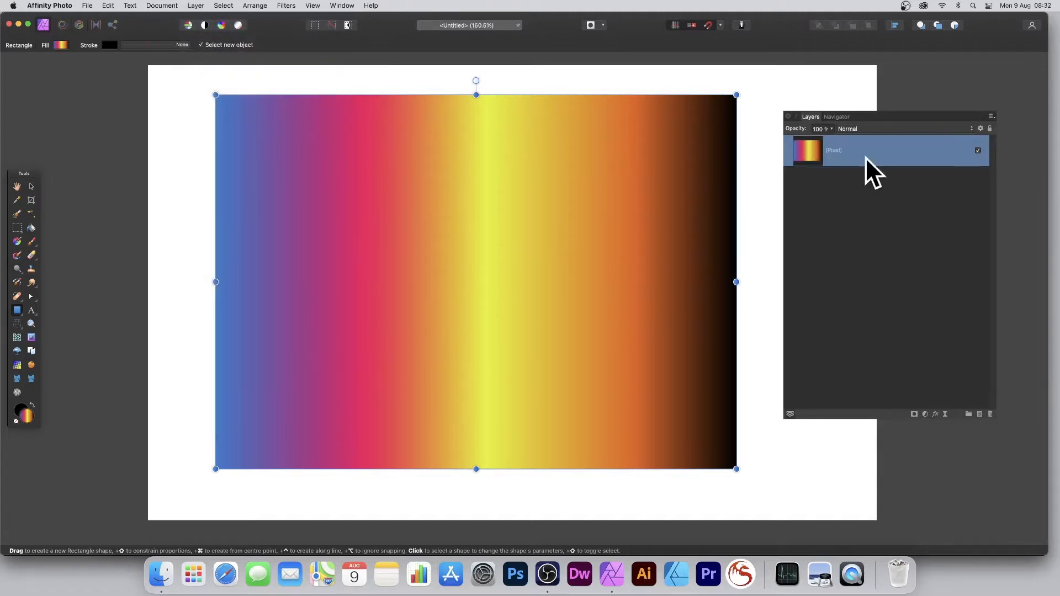
# Draw a gradient-filled circle overlapping the rectangle's left edge with the Ellipse Tool and rasterise it
pyautogui.click(20, 310)
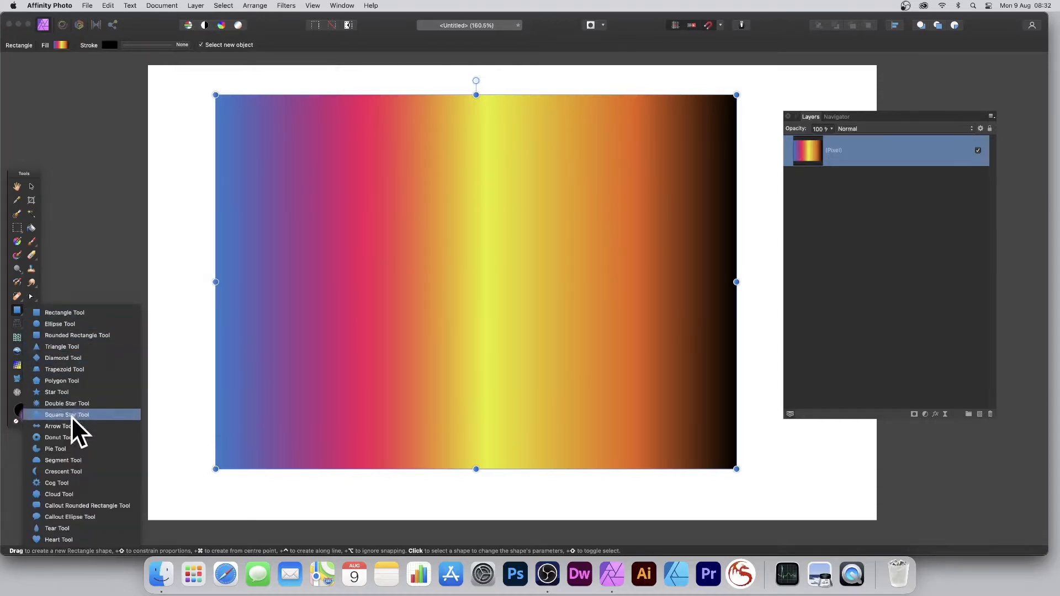
pyautogui.click(64, 323)
pyautogui.moveTo(169, 150); pyautogui.dragTo(387, 363)
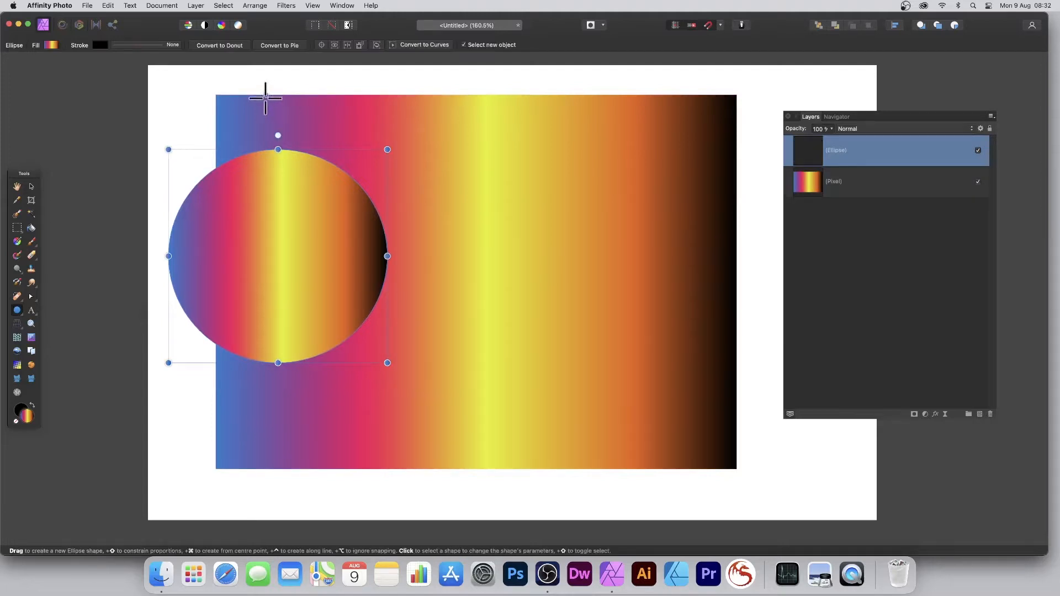
pyautogui.click(55, 43)
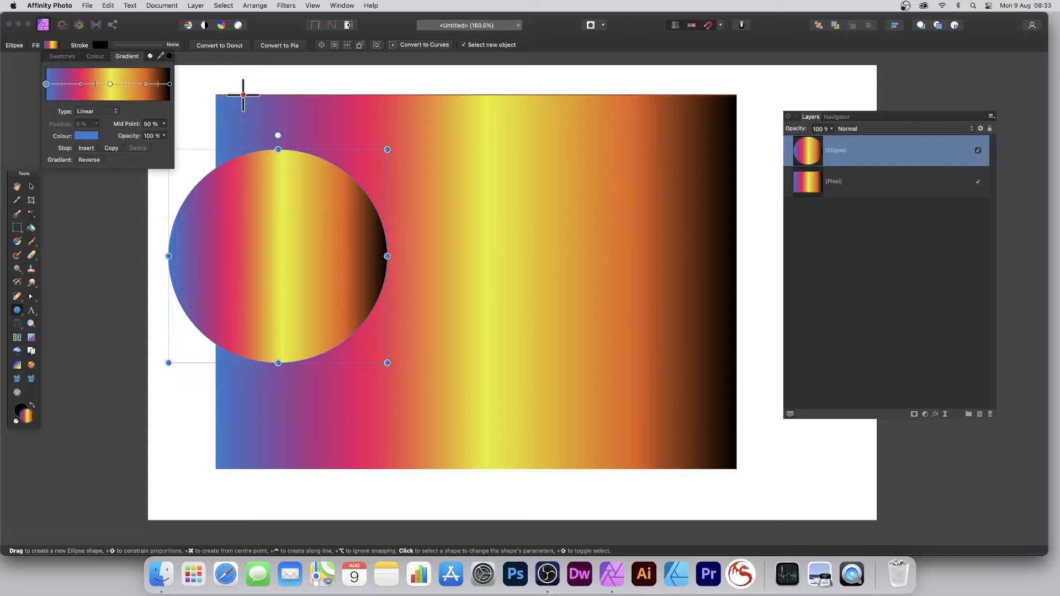
pyautogui.click(195, 4)
pyautogui.click(211, 359)
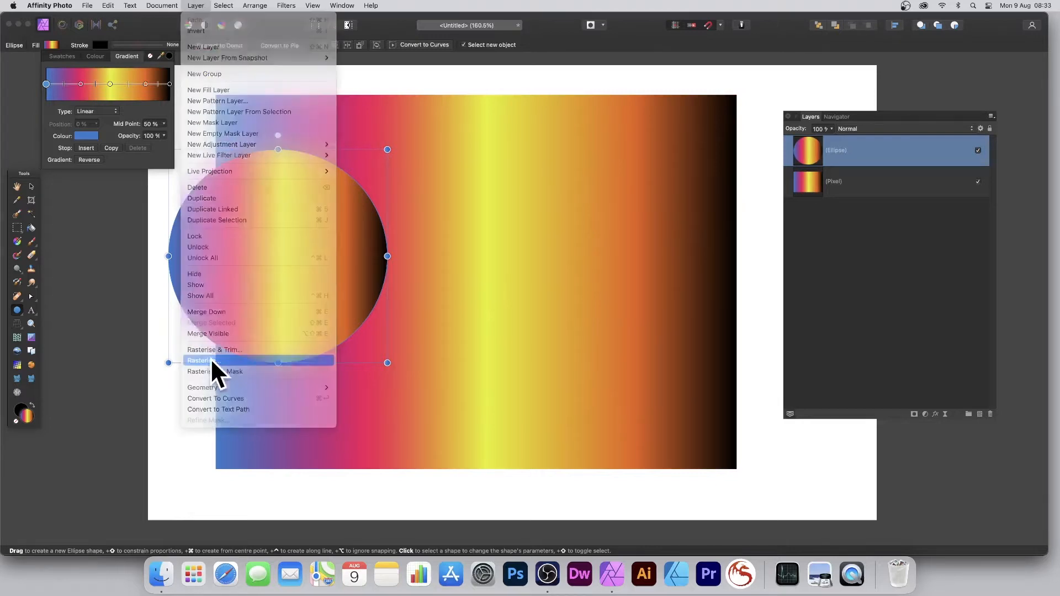
# Cut the rasterised circle to the clipboard and shift the rectangle slightly up and to the left
pyautogui.click(32, 186)
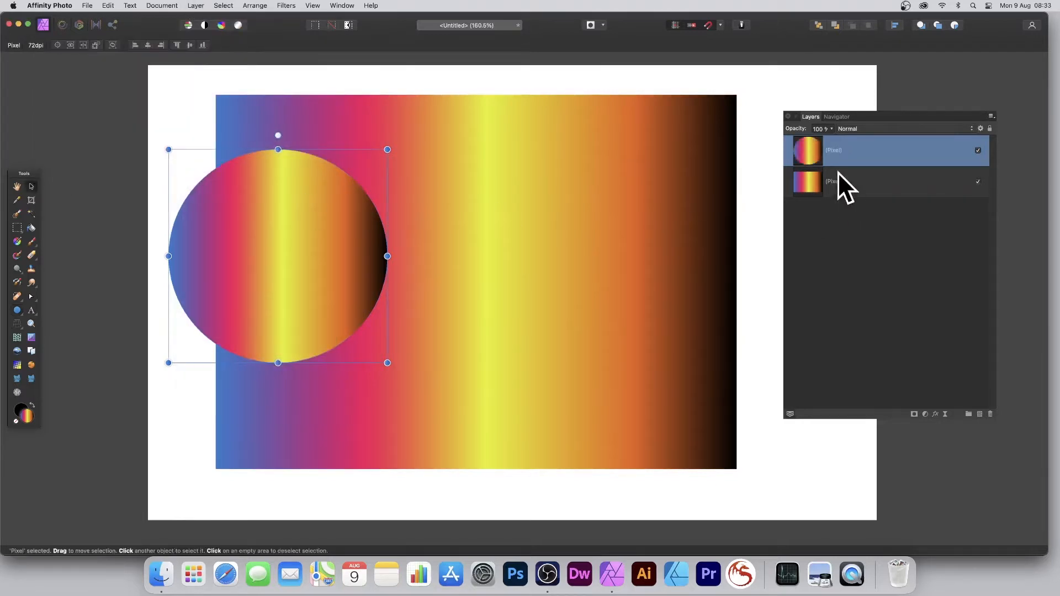
pyautogui.moveTo(315, 209); pyautogui.dragTo(292, 187)
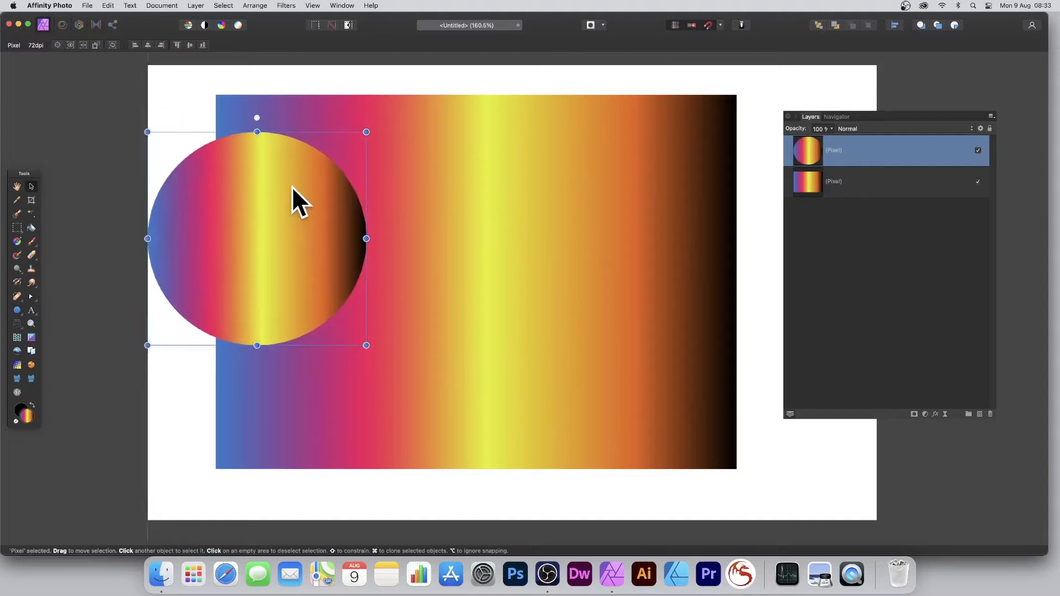
pyautogui.click(108, 5)
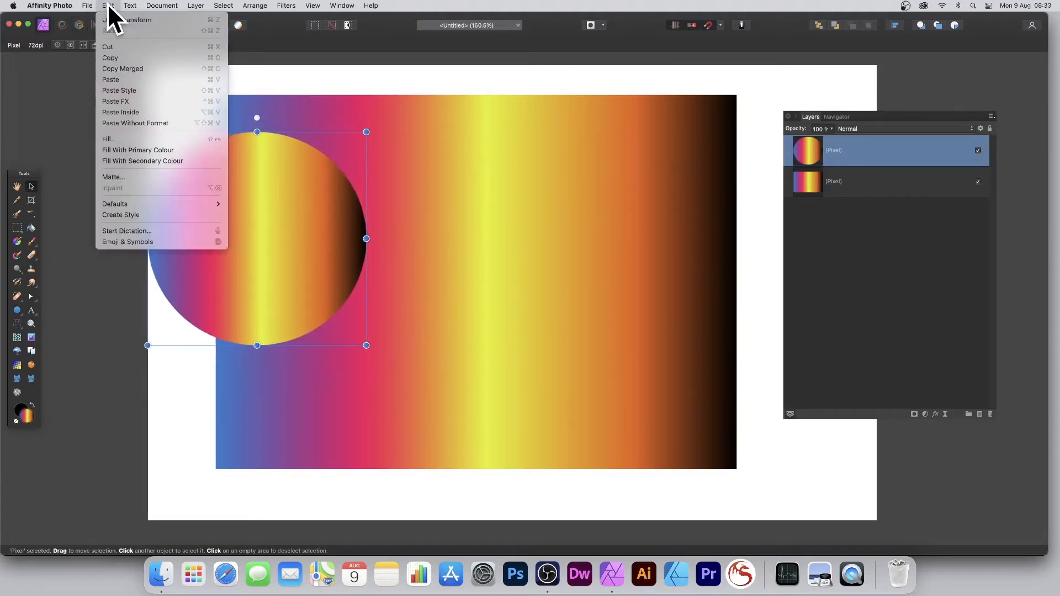
pyautogui.click(111, 47)
pyautogui.moveTo(323, 119); pyautogui.dragTo(275, 111)
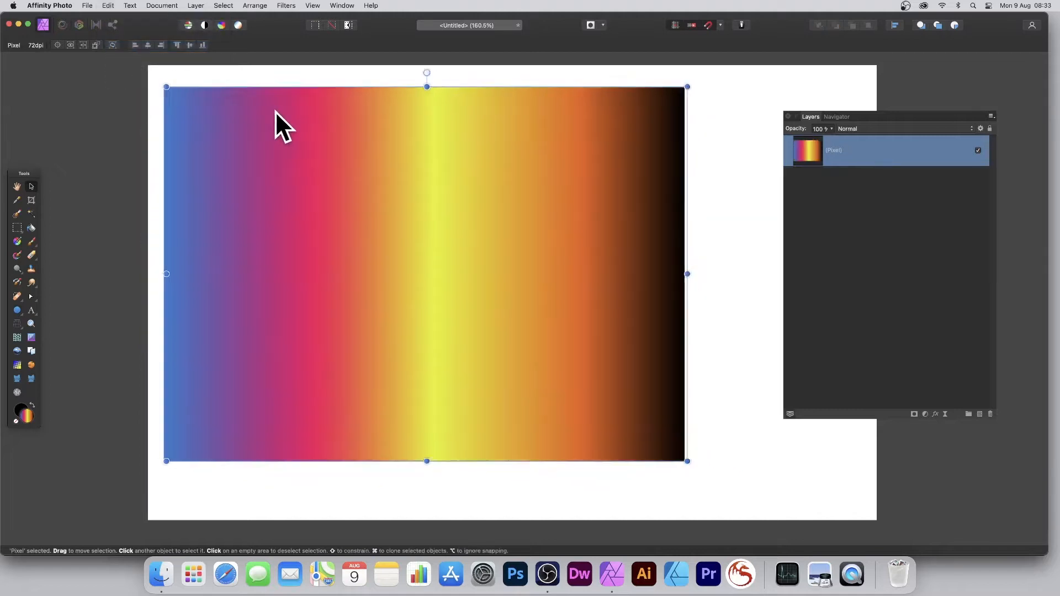
# Paste the circle inside the rectangle layer and position it over the rectangle's upper-left corner
pyautogui.click(108, 5)
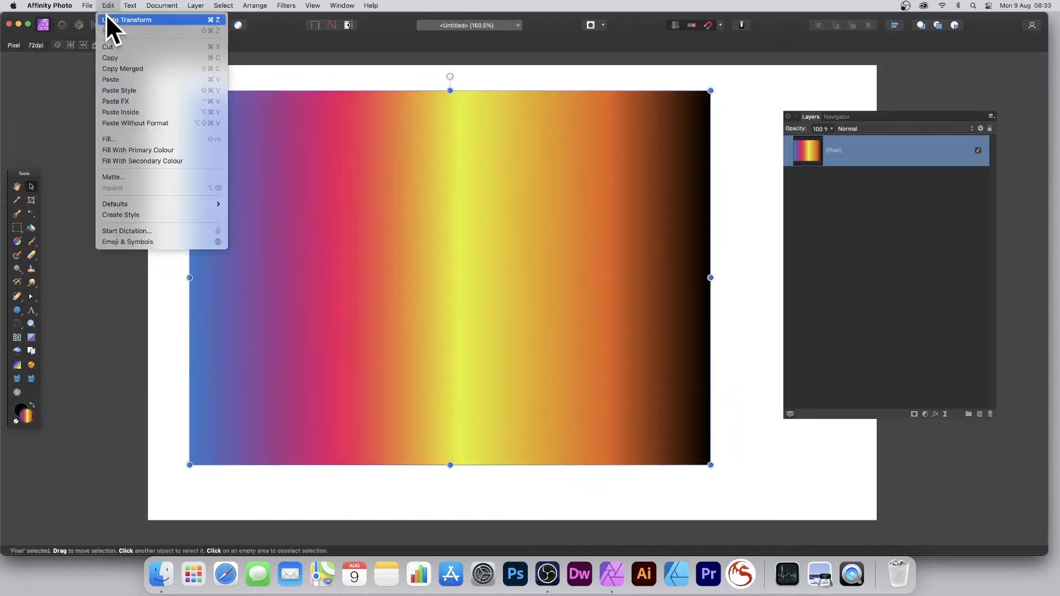
pyautogui.click(155, 111)
pyautogui.moveTo(314, 204); pyautogui.dragTo(275, 110)
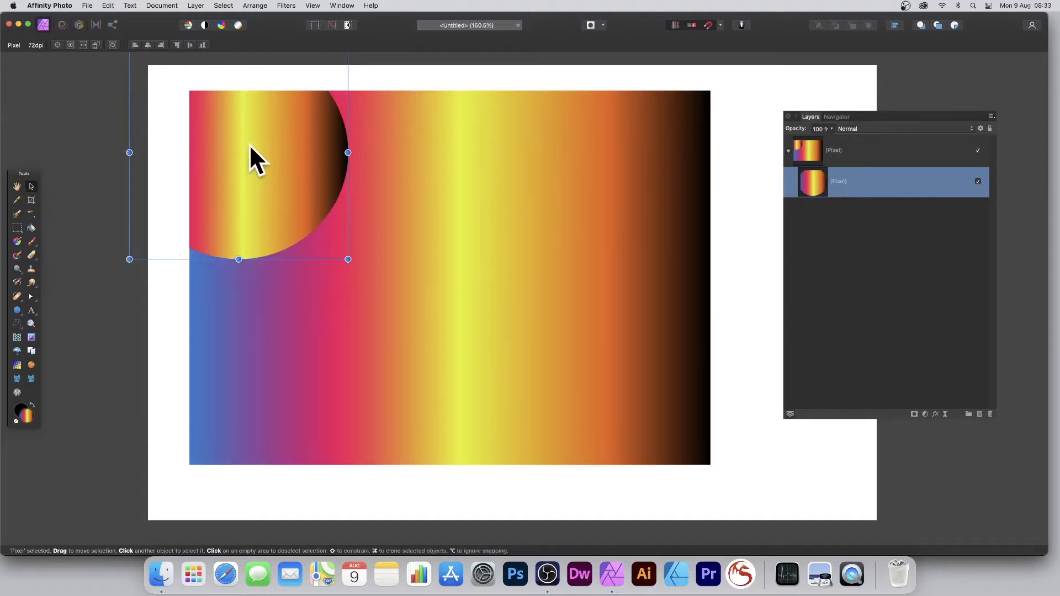
# Create a linked duplicate of the nested circle and place it near the middle of the rectangle
pyautogui.click(196, 6)
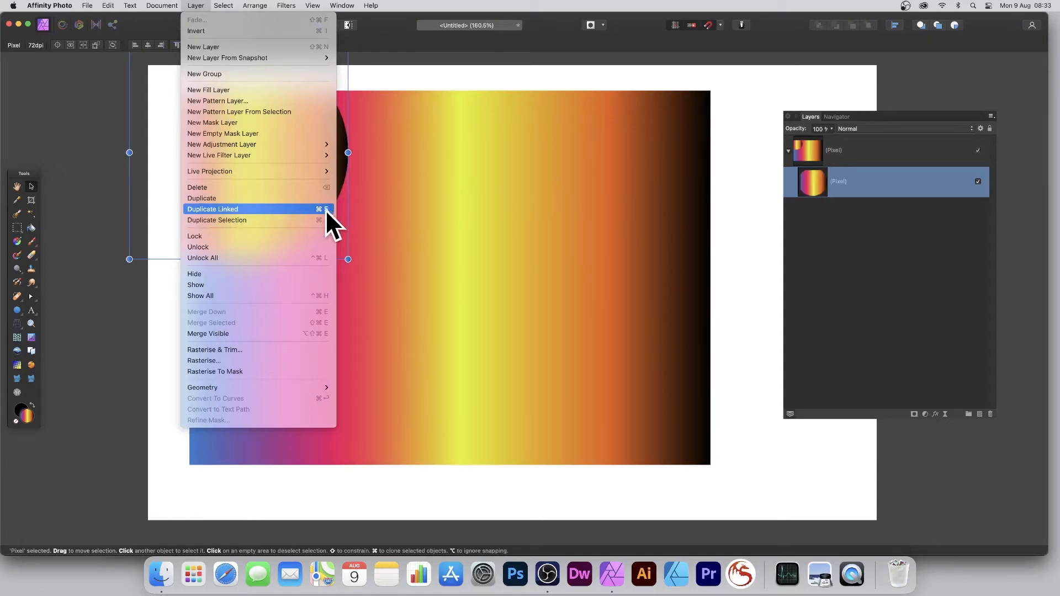
pyautogui.click(274, 209)
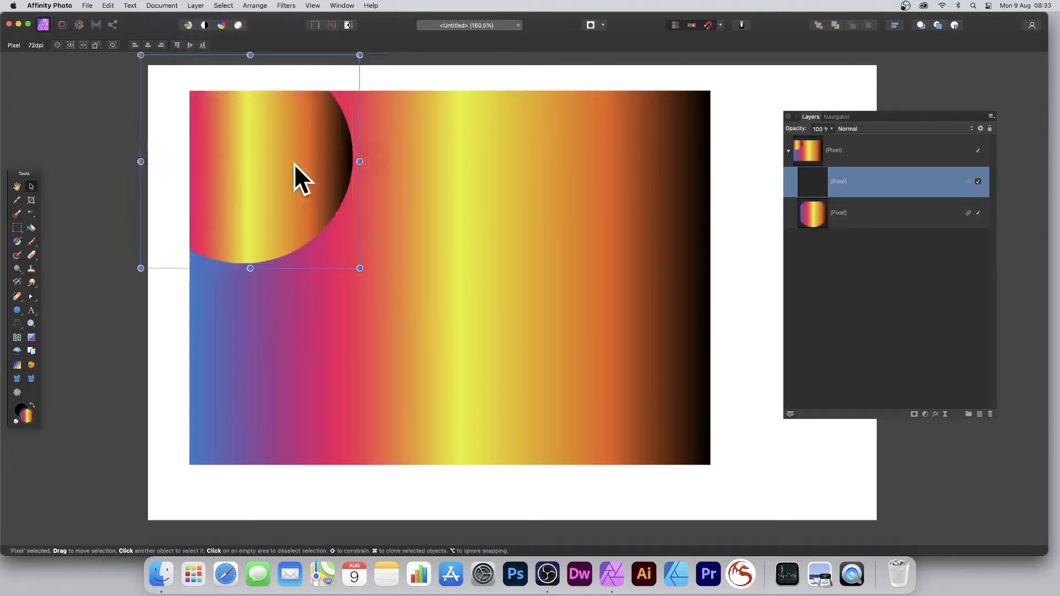
pyautogui.moveTo(294, 163); pyautogui.dragTo(403, 253)
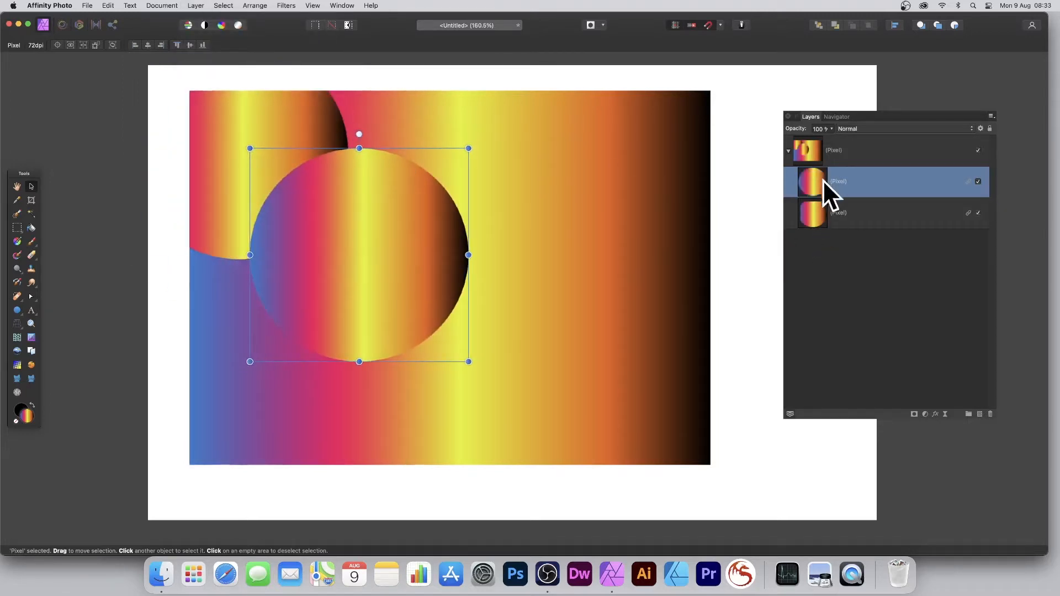
# Add several more linked duplicates of the circle and spread them overlapping across the rectangle
pyautogui.press('super+j')
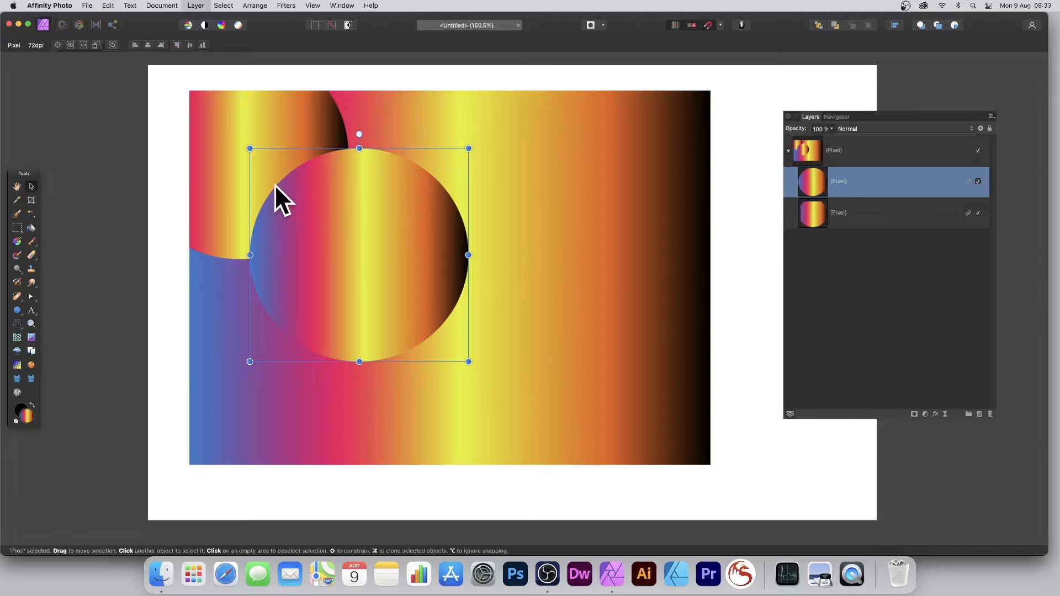
pyautogui.moveTo(347, 227)
pyautogui.mouseDown()
pyautogui.moveTo(244, 297)
pyautogui.moveTo(343, 312)
pyautogui.moveTo(405, 347)
pyautogui.moveTo(506, 316)
pyautogui.moveTo(526, 253)
pyautogui.moveTo(457, 164)
pyautogui.moveTo(365, 219)
pyautogui.mouseUp()
pyautogui.press('super+j')
pyautogui.press('super+j')
pyautogui.press('super+j')
pyautogui.press('super+j')
# Shrink the newest circle copy, rotate it about 90° clockwise, and arrange it with two duplicates around the rectangle's right and bottom areas
pyautogui.moveTo(286, 129); pyautogui.dragTo(331, 168)
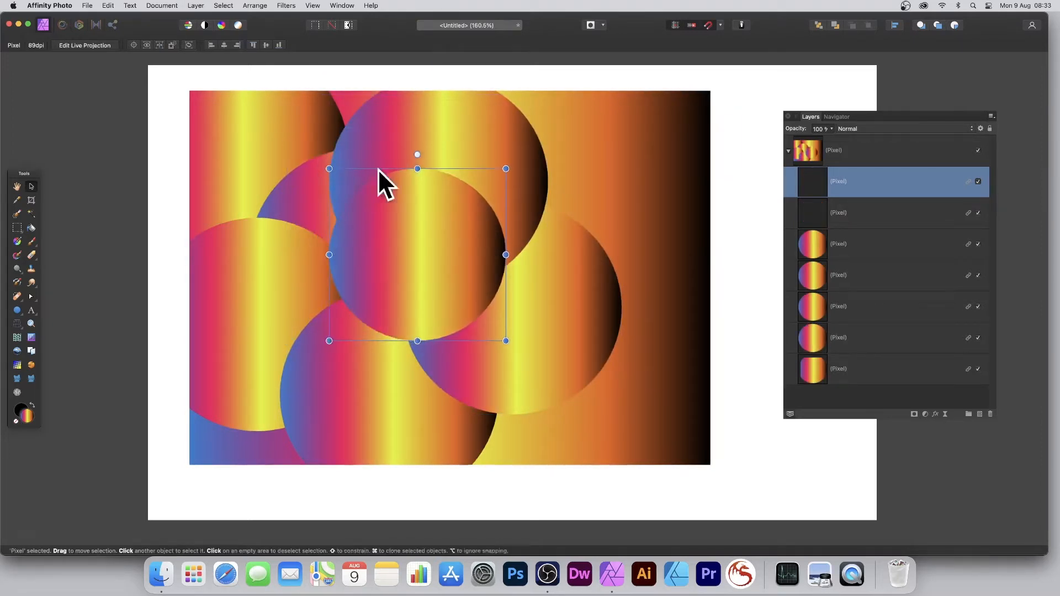
pyautogui.moveTo(508, 166); pyautogui.dragTo(499, 339)
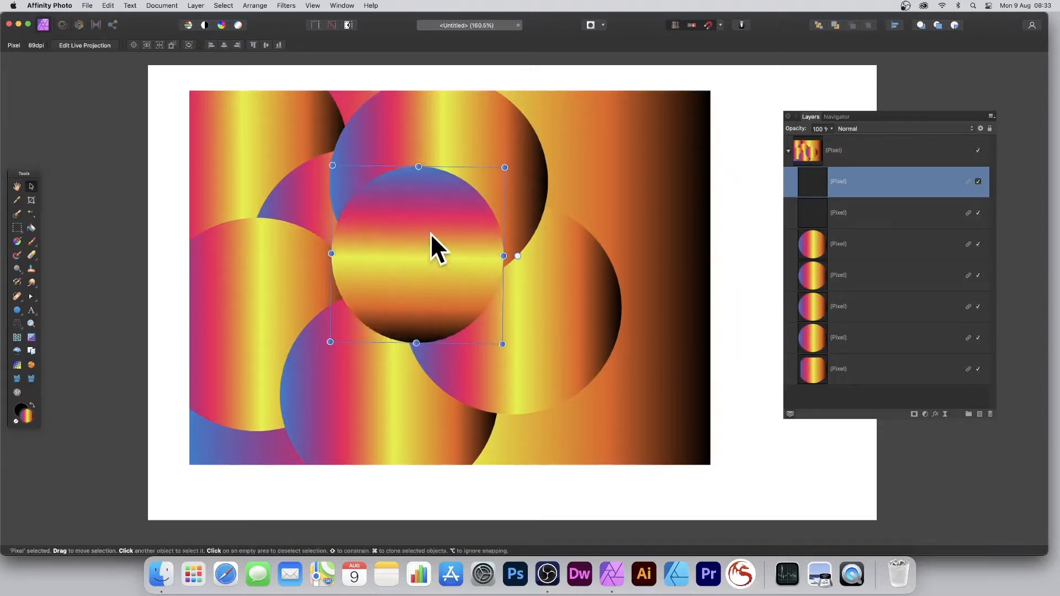
pyautogui.moveTo(431, 243); pyautogui.dragTo(603, 171)
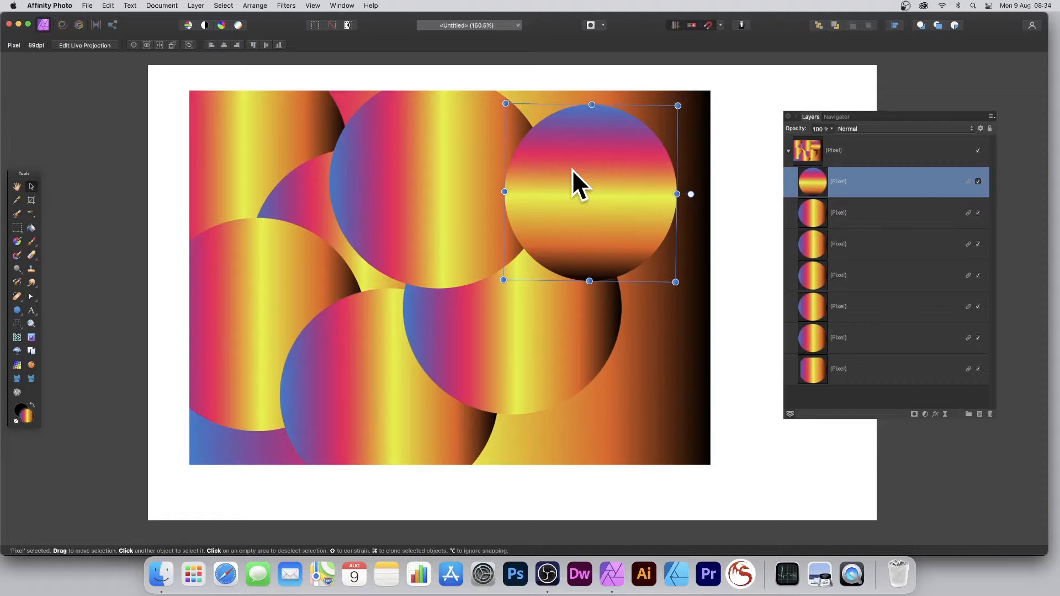
pyautogui.moveTo(572, 169)
pyautogui.mouseDown()
pyautogui.moveTo(622, 343)
pyautogui.moveTo(620, 323)
pyautogui.moveTo(623, 334)
pyautogui.moveTo(513, 408)
pyautogui.mouseUp()
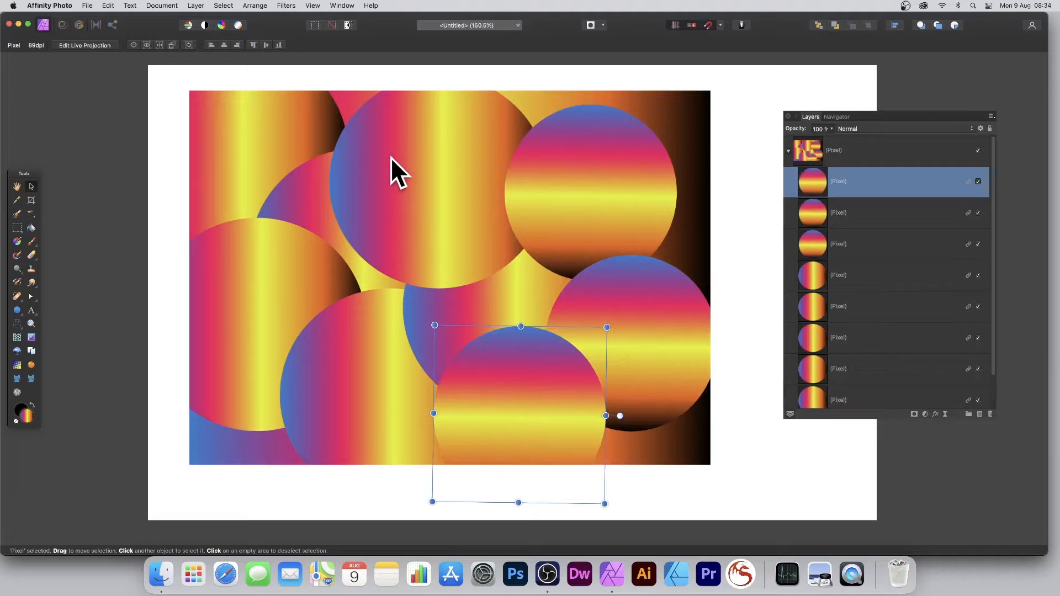
# Start the Deform distortion on the topmost circle, add pins near its upper part, and pull them to stretch the linked circles
pyautogui.click(288, 4)
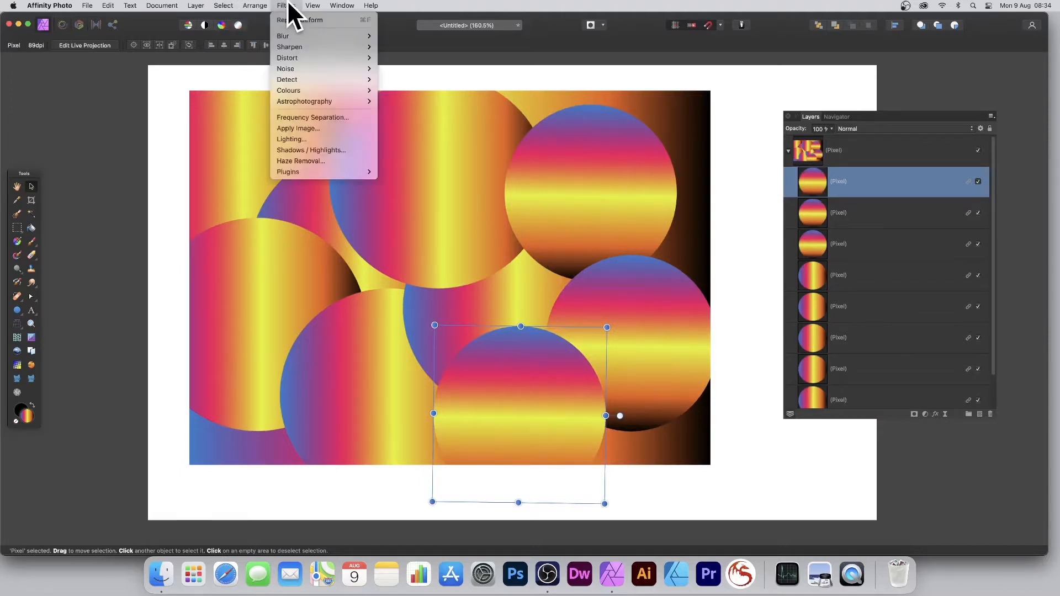
pyautogui.moveTo(287, 56)
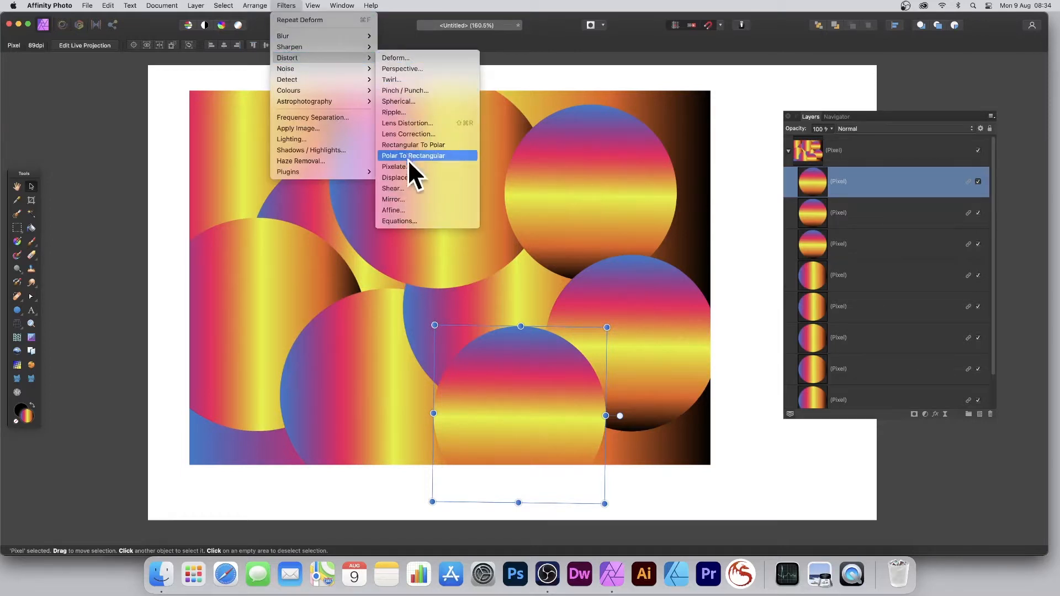
pyautogui.click(413, 56)
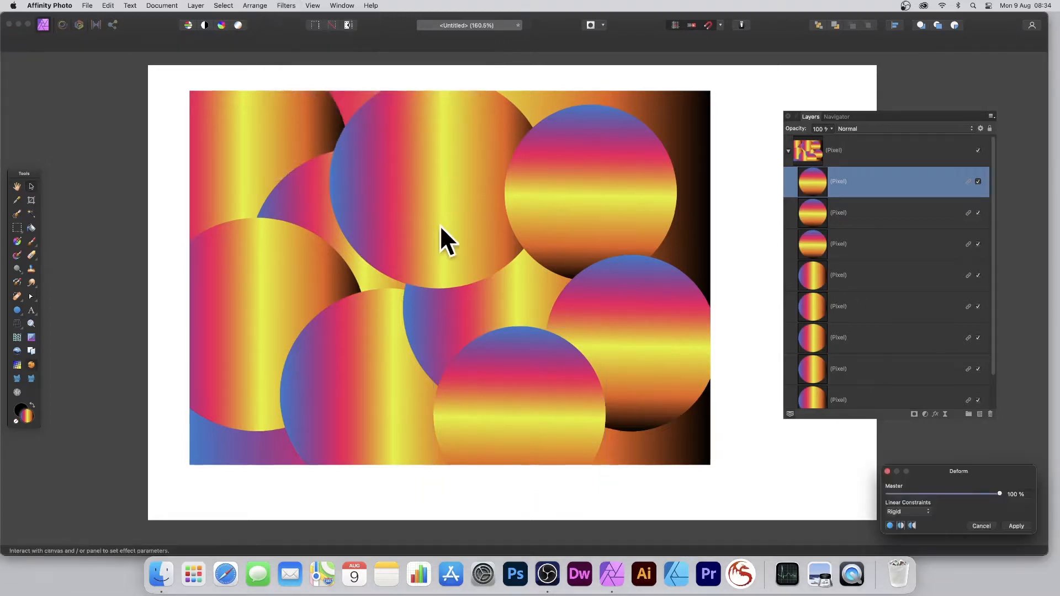
pyautogui.click(504, 354)
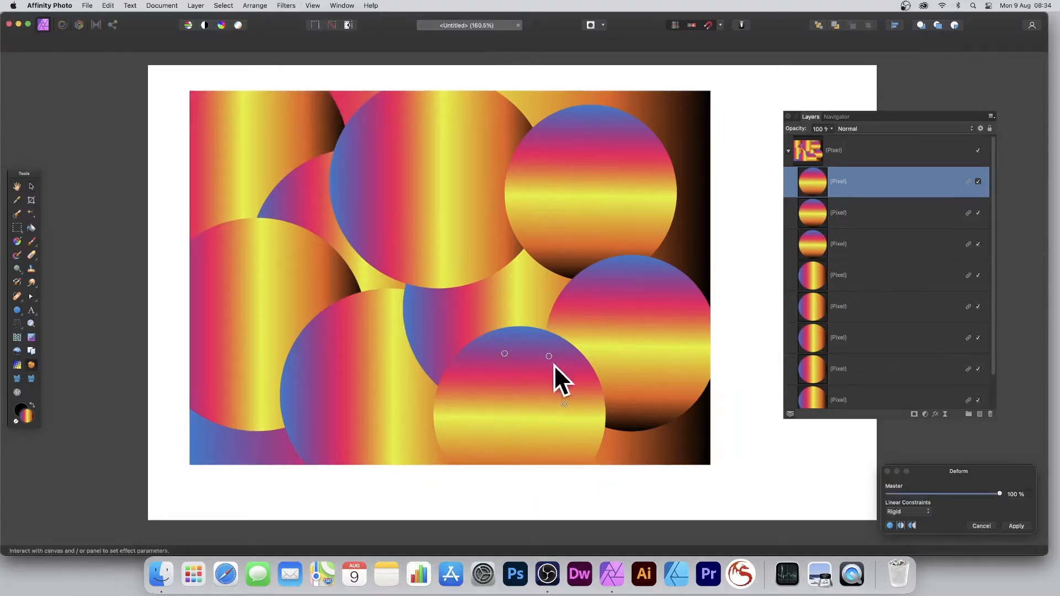
pyautogui.moveTo(549, 356); pyautogui.dragTo(419, 199)
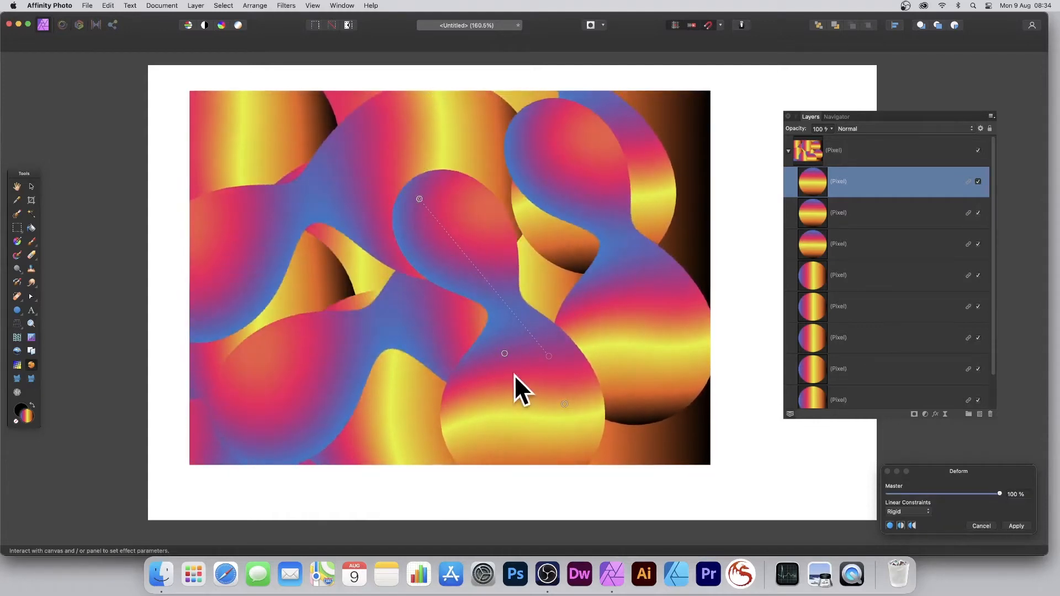
pyautogui.moveTo(484, 370); pyautogui.dragTo(544, 347)
# Try the Similarity linear constraint for the Deform filter and switch back to Rigid
pyautogui.moveTo(949, 470); pyautogui.dragTo(511, 241)
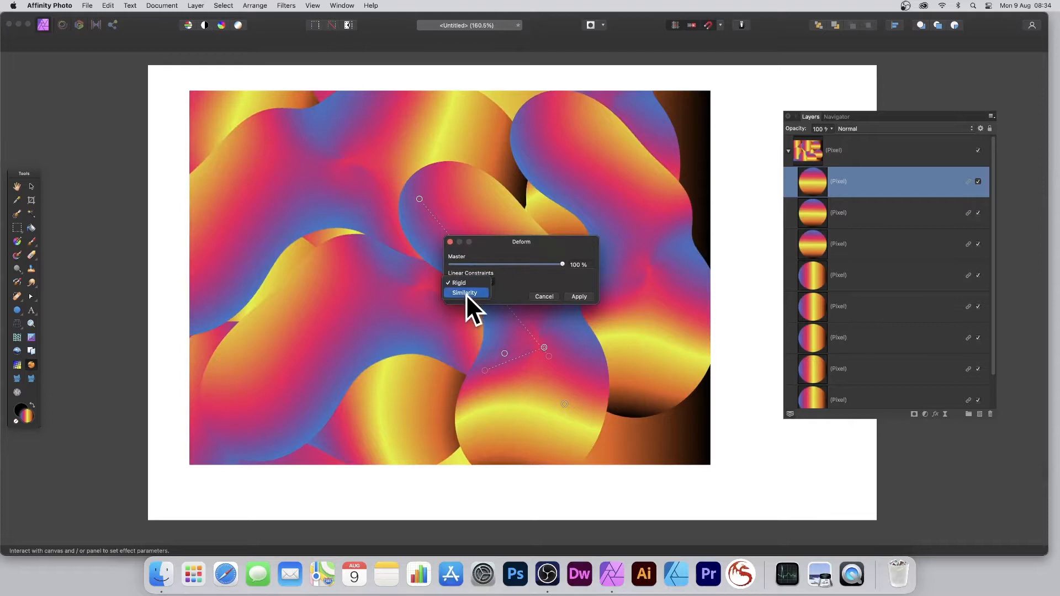
pyautogui.click(466, 293)
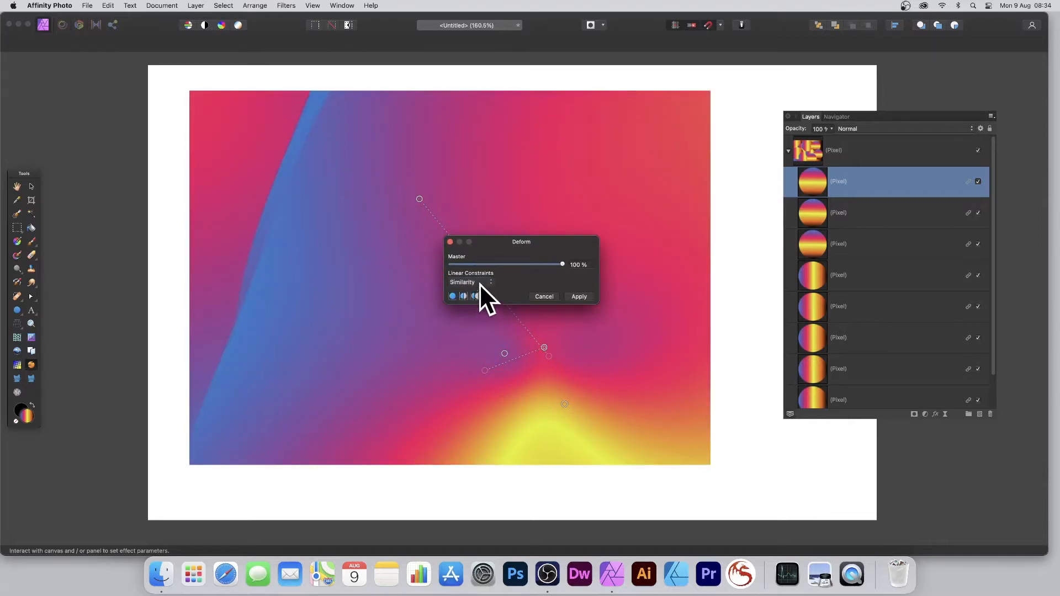
pyautogui.click(479, 284)
pyautogui.click(478, 270)
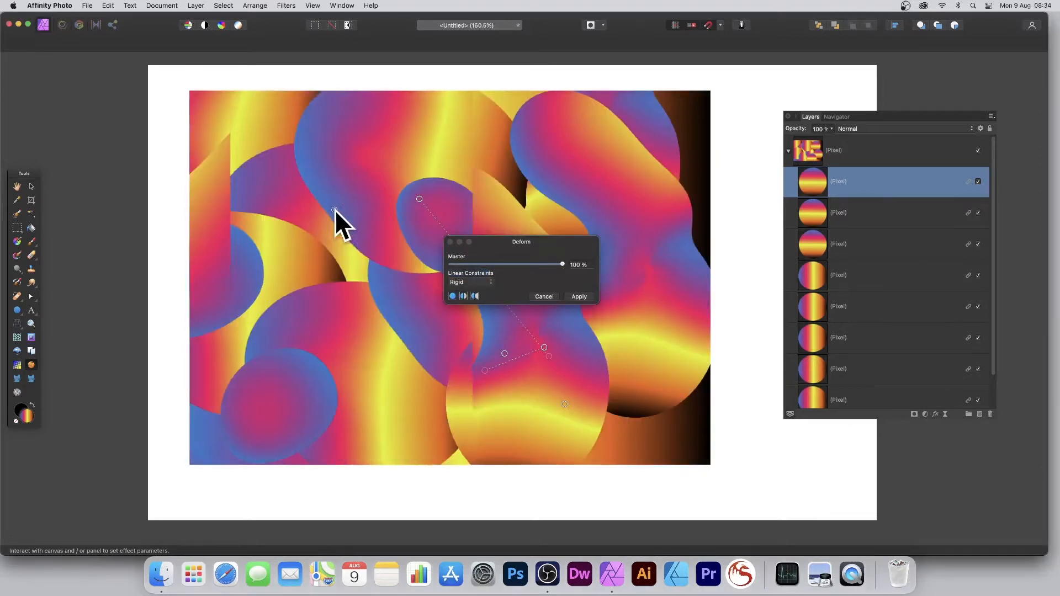
# Pull additional Deform pins across the artwork to twist the shapes further and apply the filter
pyautogui.moveTo(336, 210); pyautogui.dragTo(529, 354)
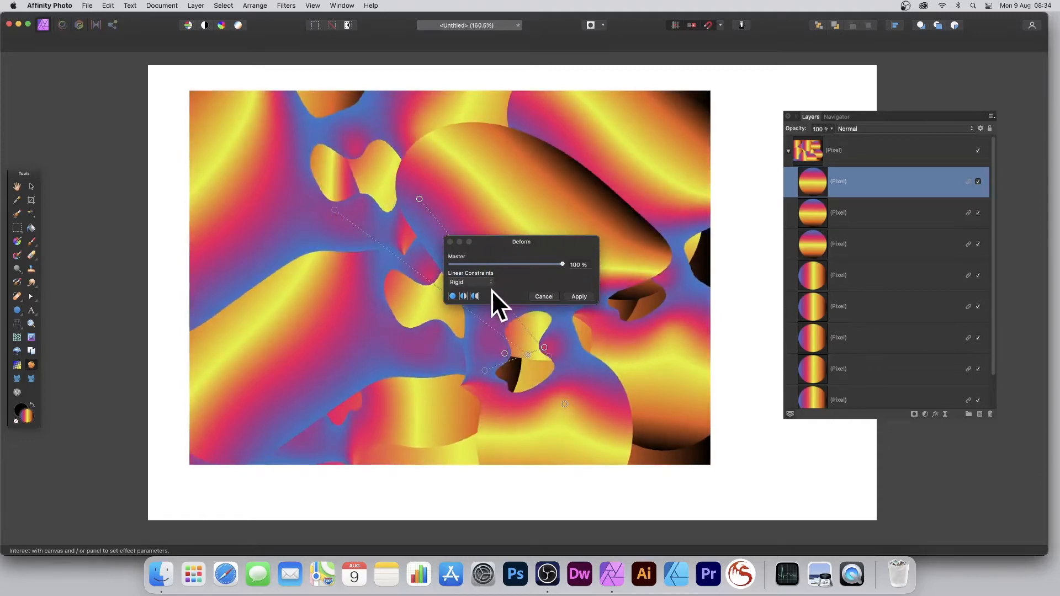
pyautogui.moveTo(303, 320); pyautogui.dragTo(450, 208)
pyautogui.click(579, 296)
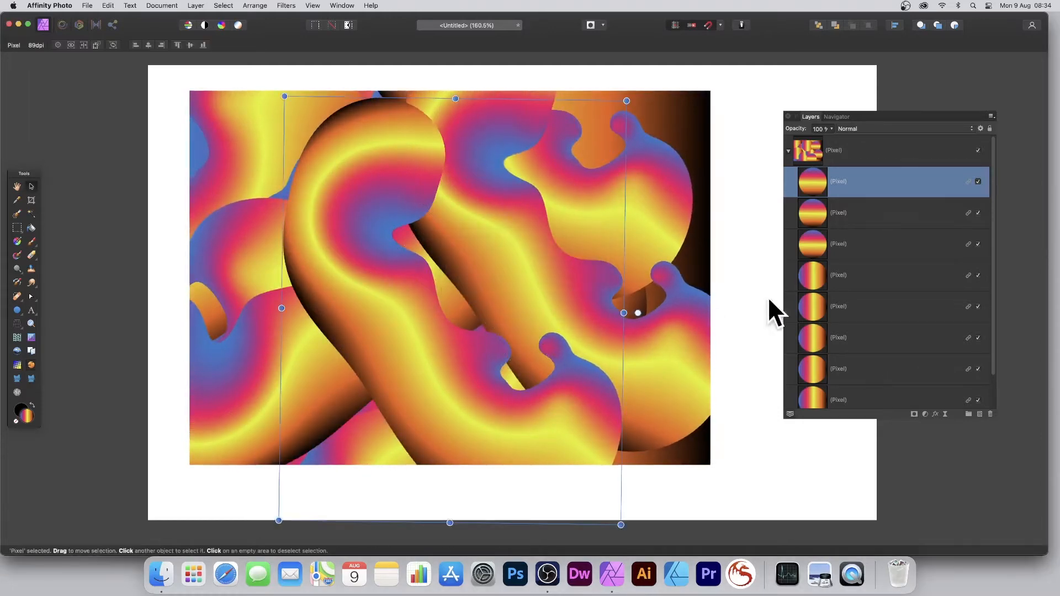
# Select the third nested shape layer, shrink it, and place it toward the rectangle's upper left
pyautogui.click(818, 211)
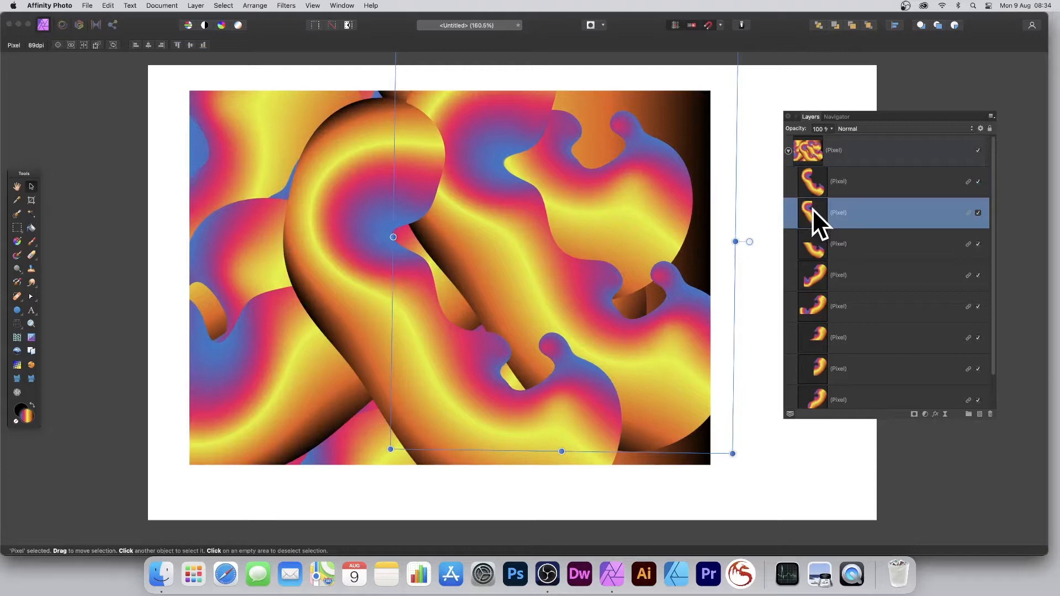
pyautogui.click(821, 236)
pyautogui.moveTo(350, 296); pyautogui.dragTo(429, 357)
# Apply the Deform filter to the third nested shape, pinning the large curl and pulling its upper pin down toward the lower left
pyautogui.click(287, 5)
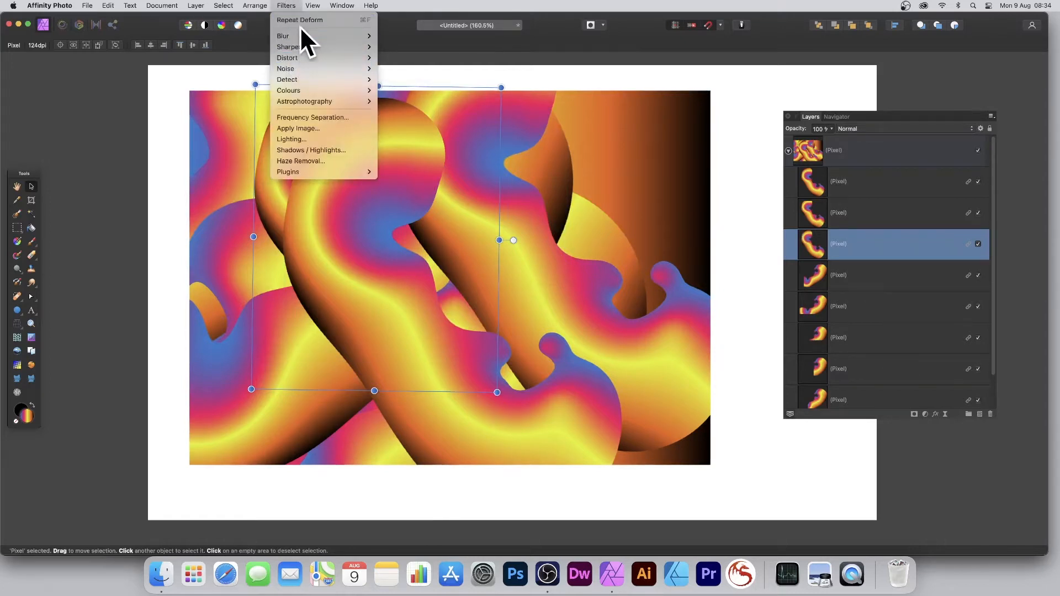
pyautogui.click(414, 59)
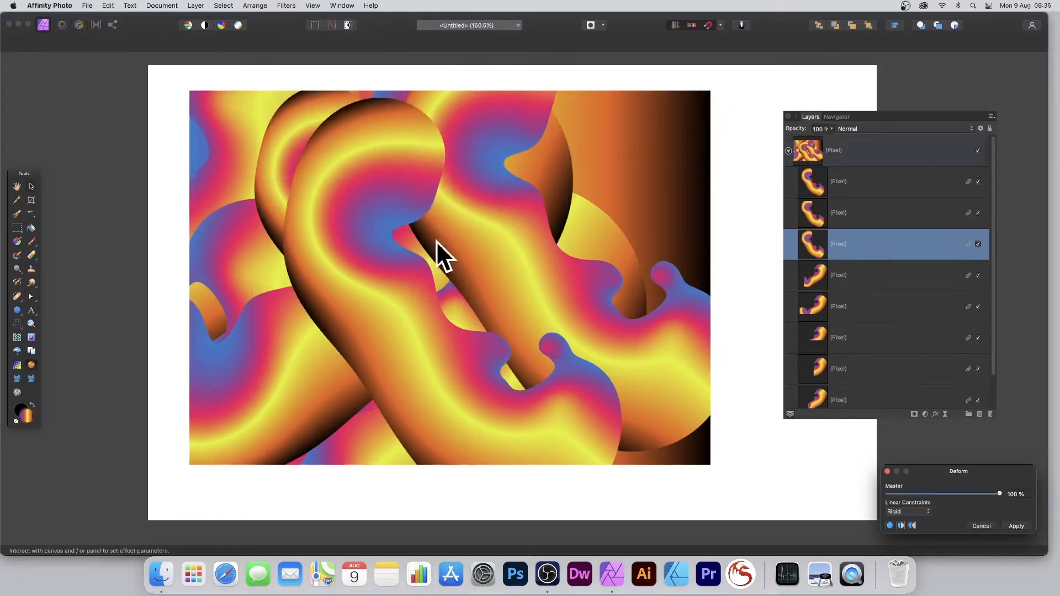
pyautogui.click(320, 253)
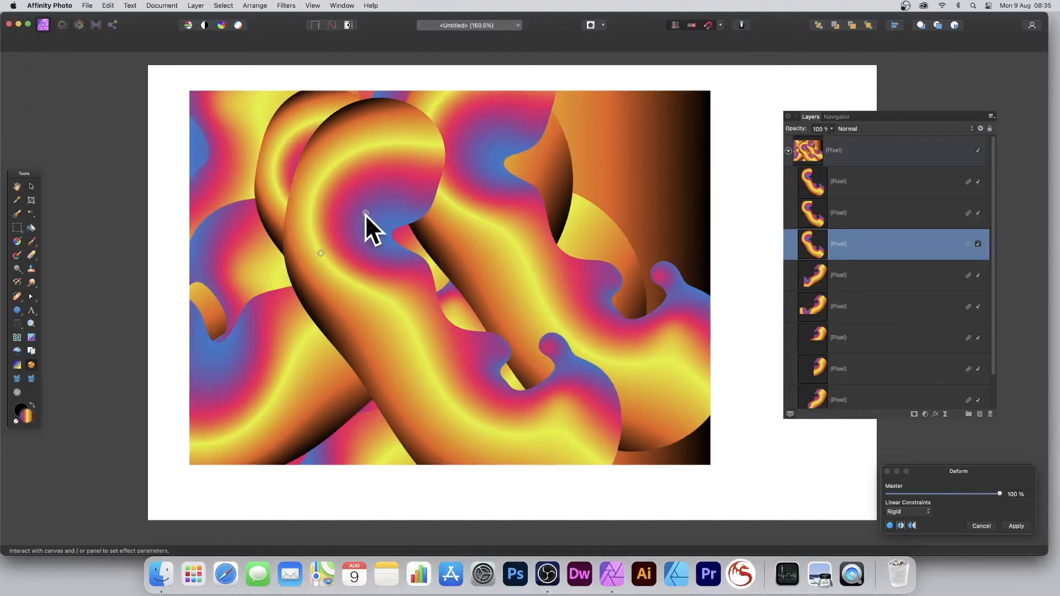
pyautogui.moveTo(379, 219); pyautogui.dragTo(329, 233)
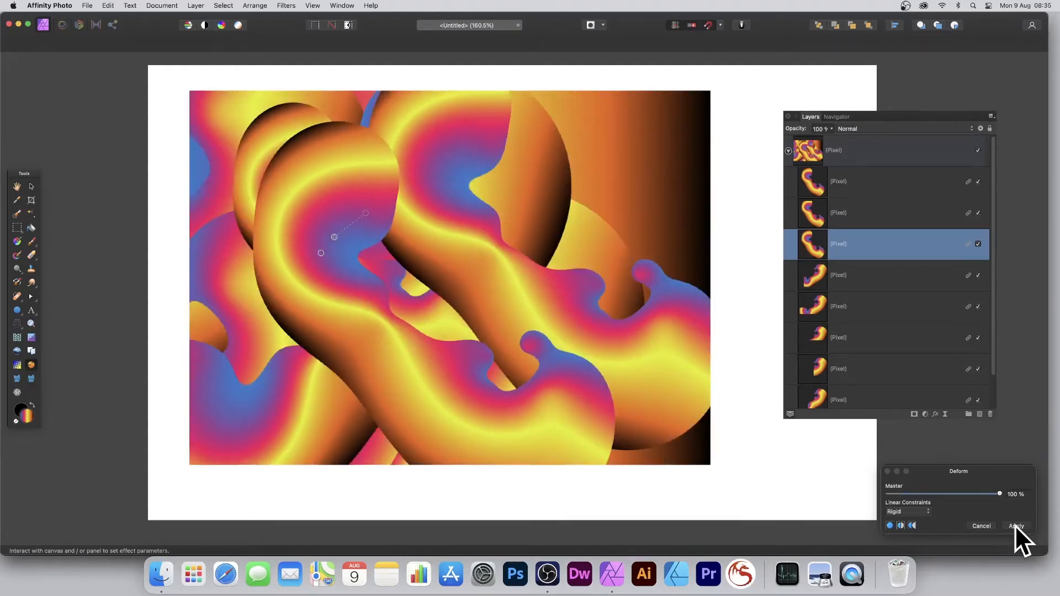
pyautogui.click(1017, 527)
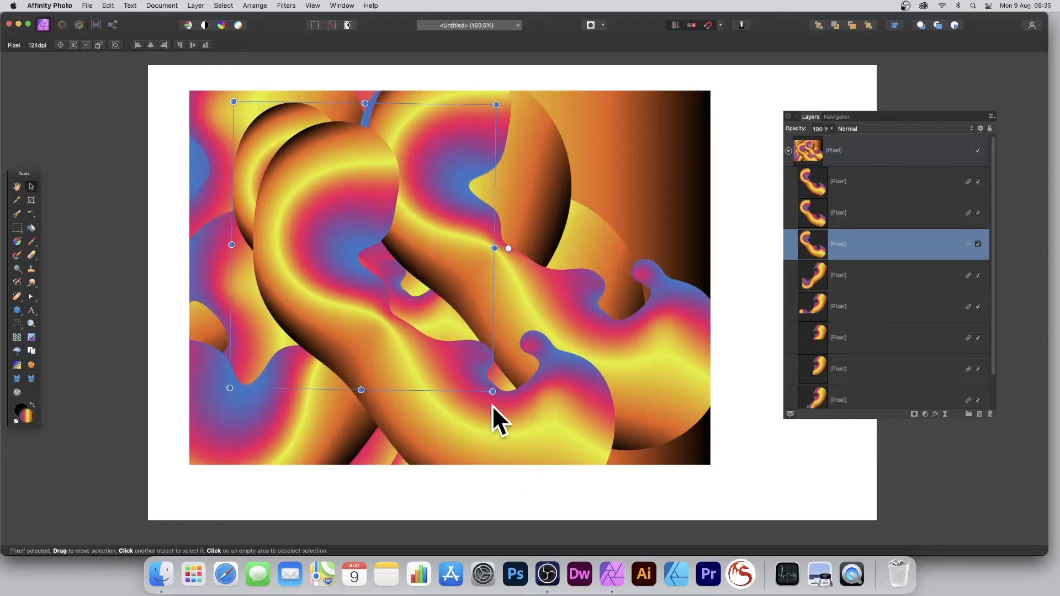
# Shrink the third nested shape, move it to the rectangle's upper right area, and rotate it so the curl lies roughly horizontal
pyautogui.moveTo(492, 391); pyautogui.dragTo(411, 300)
pyautogui.moveTo(378, 263); pyautogui.dragTo(654, 252)
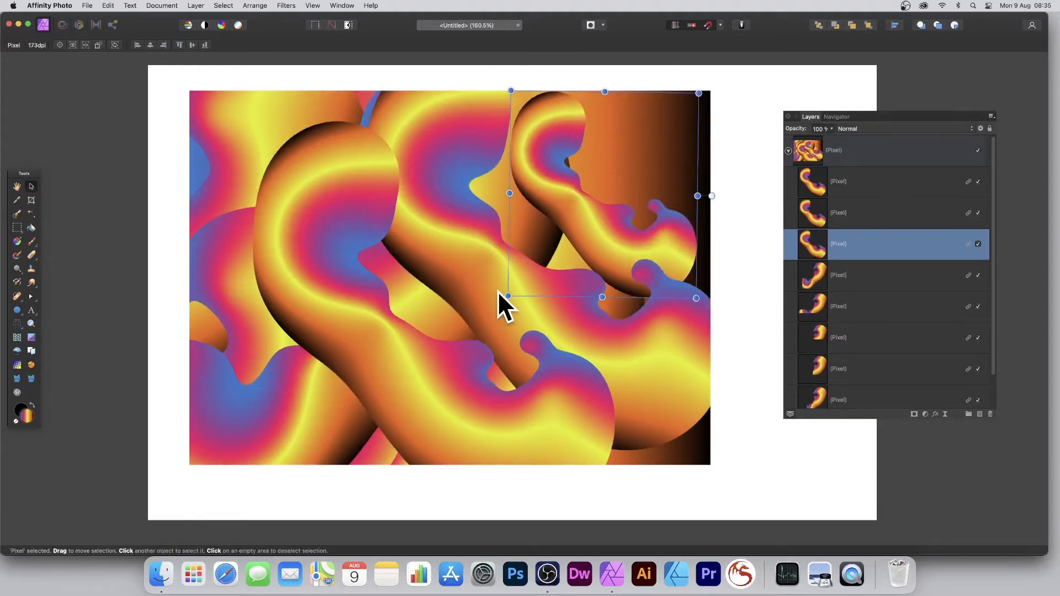
pyautogui.moveTo(501, 300); pyautogui.dragTo(614, 347)
# Try the Twirl distortion on the linked shapes, shifting its centre toward the upper right, and cancel it
pyautogui.click(286, 6)
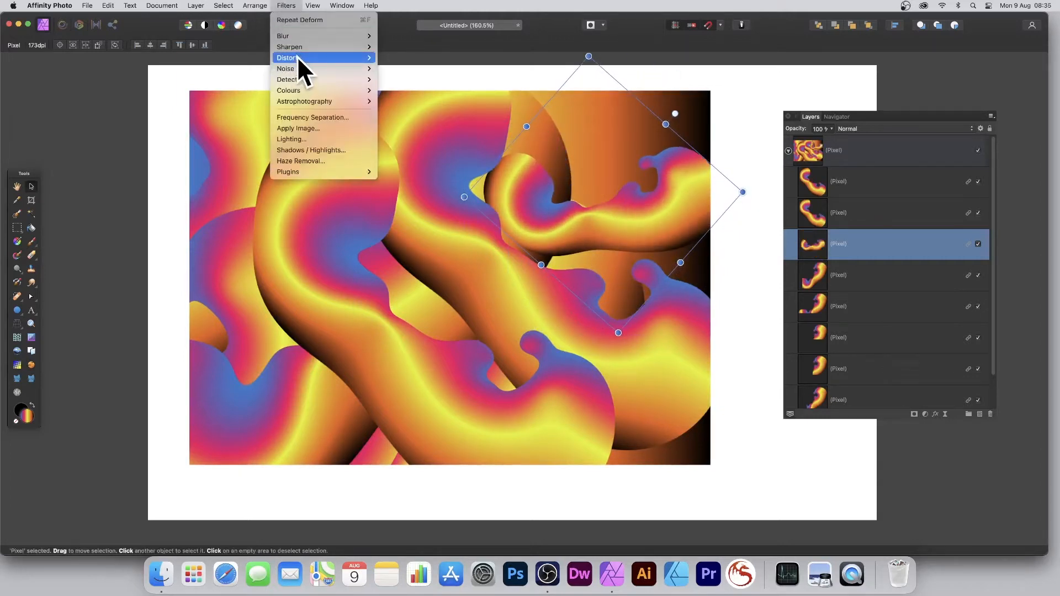
pyautogui.moveTo(299, 56)
pyautogui.click(414, 180)
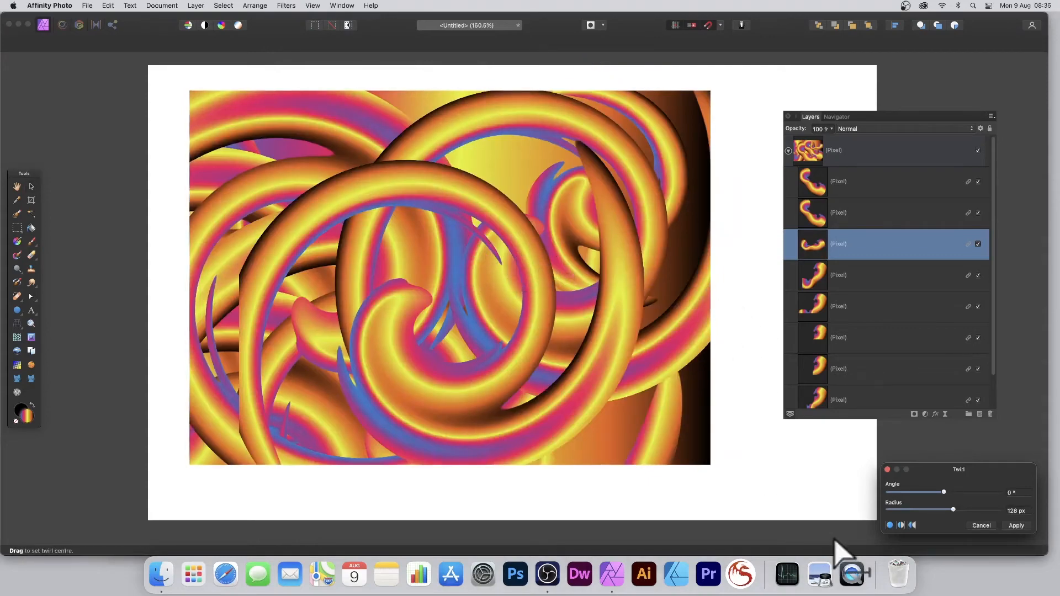
pyautogui.moveTo(485, 337); pyautogui.dragTo(578, 184)
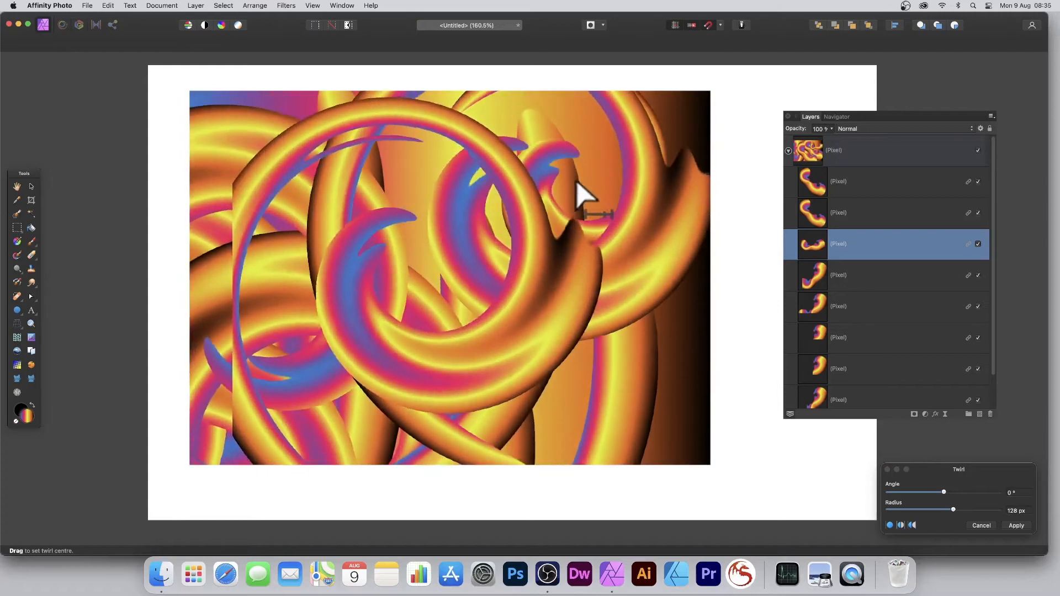
pyautogui.click(986, 524)
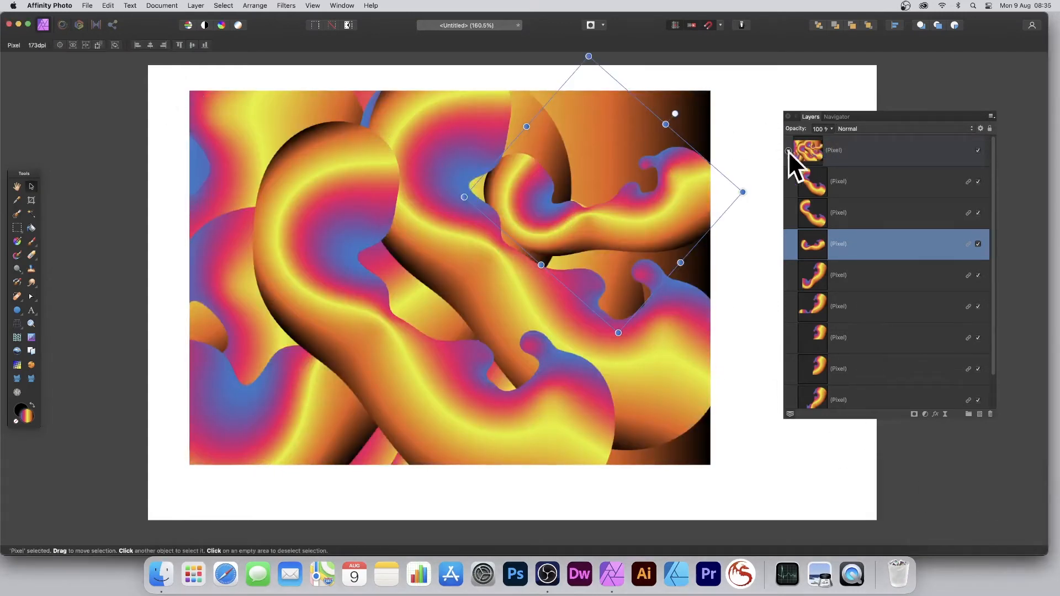
# Select the parent rectangle layer, scale it down with its nested shapes, and move it toward the upper left of the canvas
pyautogui.click(817, 150)
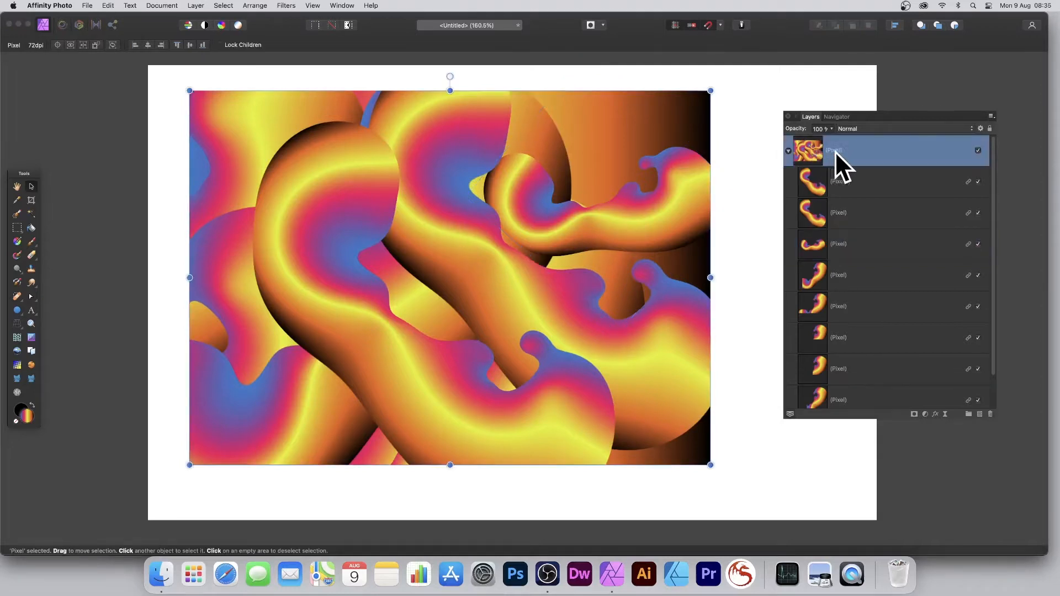
pyautogui.moveTo(189, 89); pyautogui.dragTo(349, 214)
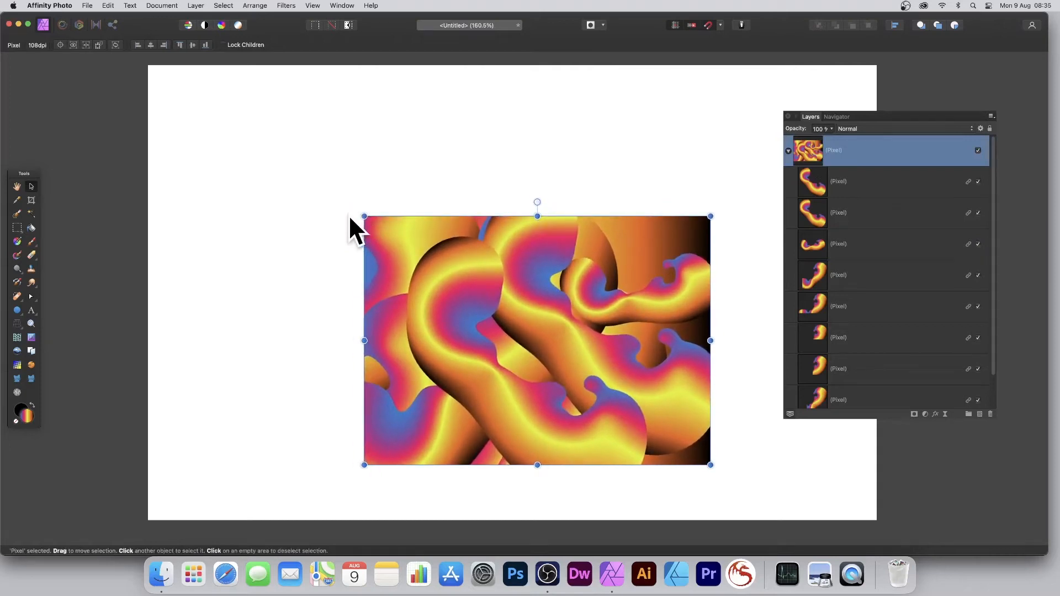
pyautogui.moveTo(492, 325); pyautogui.dragTo(398, 258)
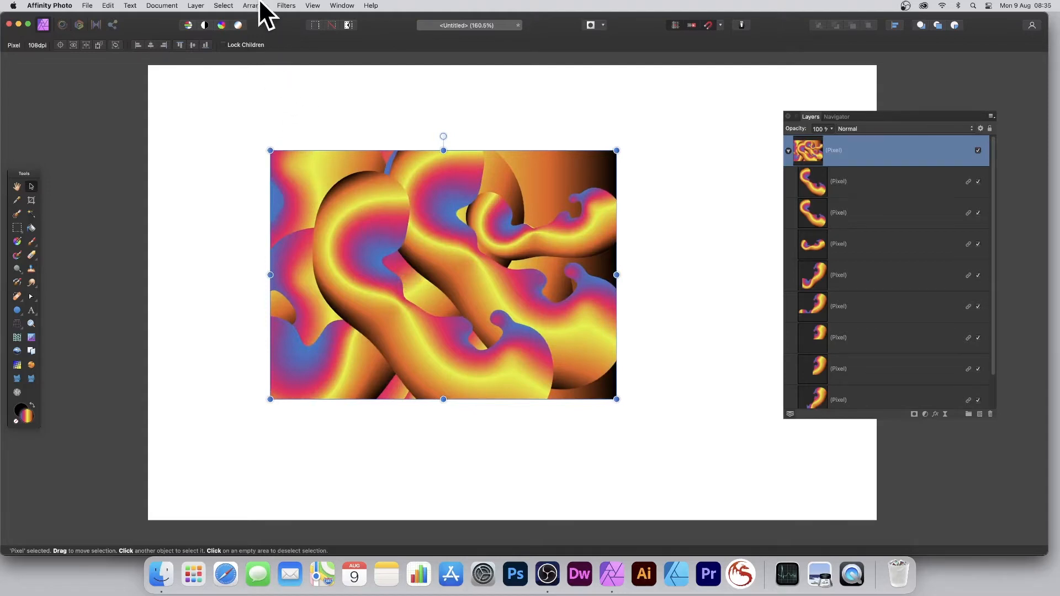
# Start the Deform filter on the parent rectangle, pin its upper and left edges, and pull the lower-left pin outward
pyautogui.click(281, 4)
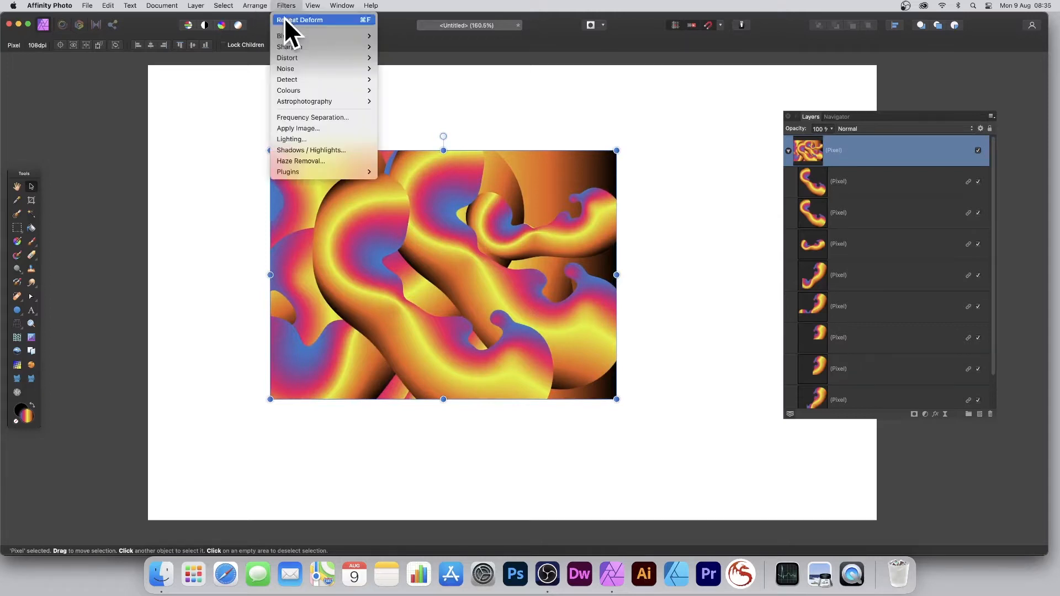
pyautogui.moveTo(296, 56)
pyautogui.click(428, 59)
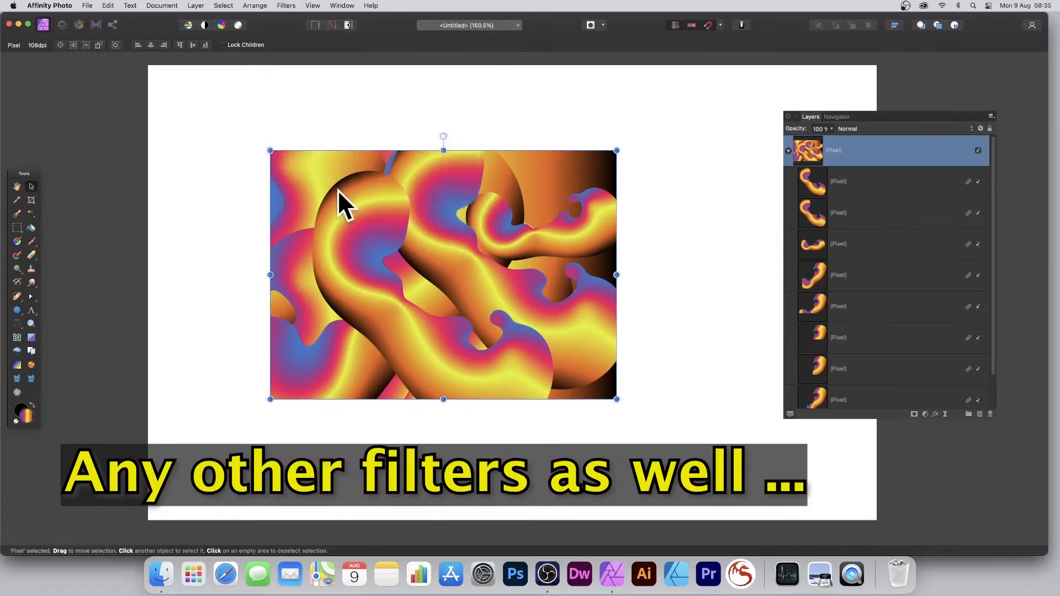
pyautogui.click(331, 157)
pyautogui.click(539, 159)
pyautogui.click(277, 223)
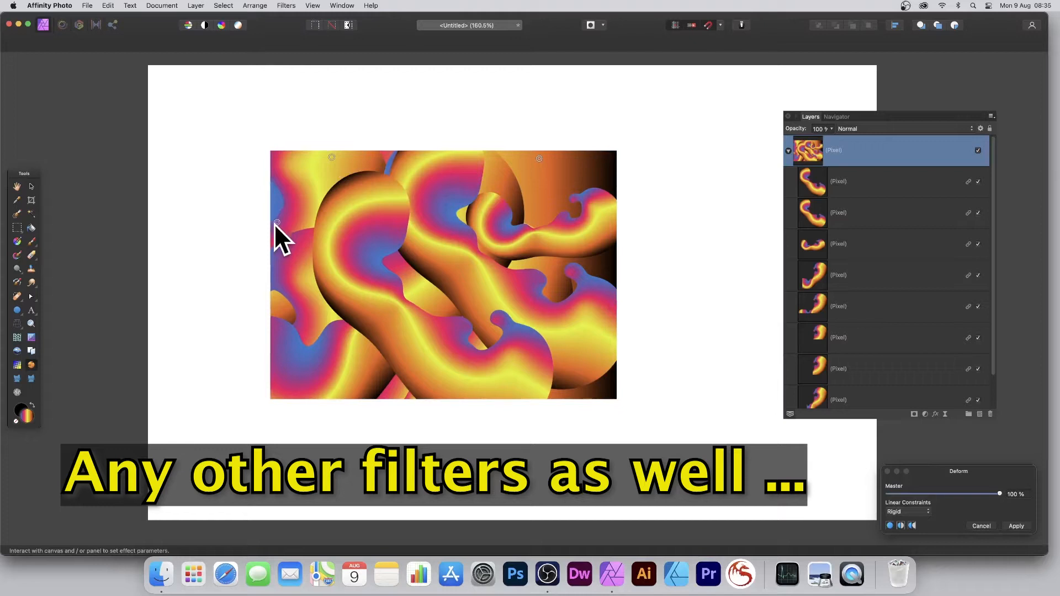
pyautogui.click(288, 349)
pyautogui.moveTo(287, 349); pyautogui.dragTo(223, 348)
# Pull Deform pins from the rectangle's bottom and upper edges into its interior to warp the outline, and apply the filter
pyautogui.click(424, 386)
pyautogui.moveTo(426, 387); pyautogui.dragTo(404, 237)
pyautogui.click(503, 174)
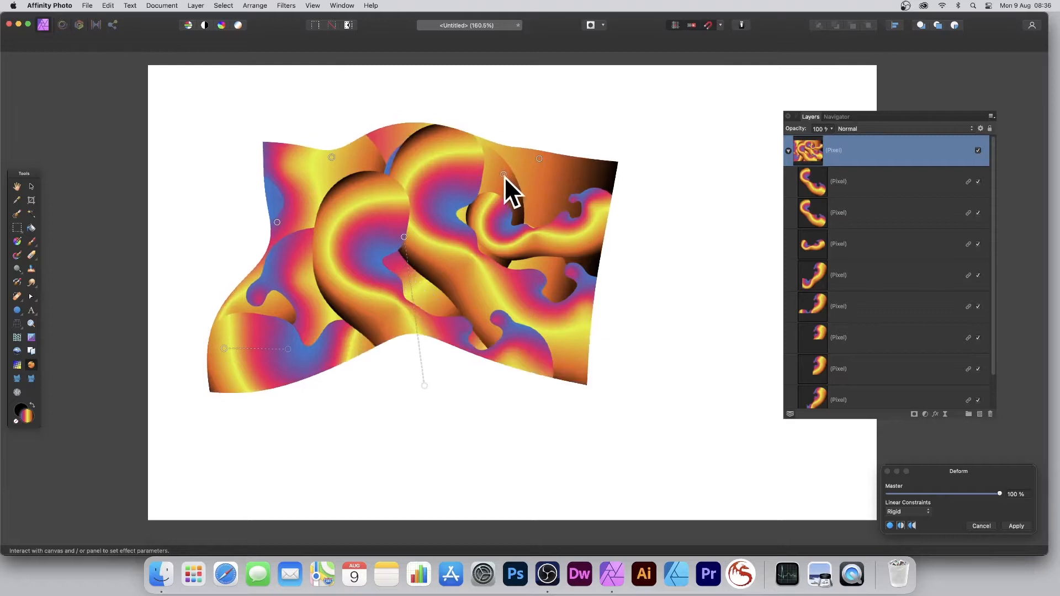
pyautogui.moveTo(503, 175); pyautogui.dragTo(361, 219)
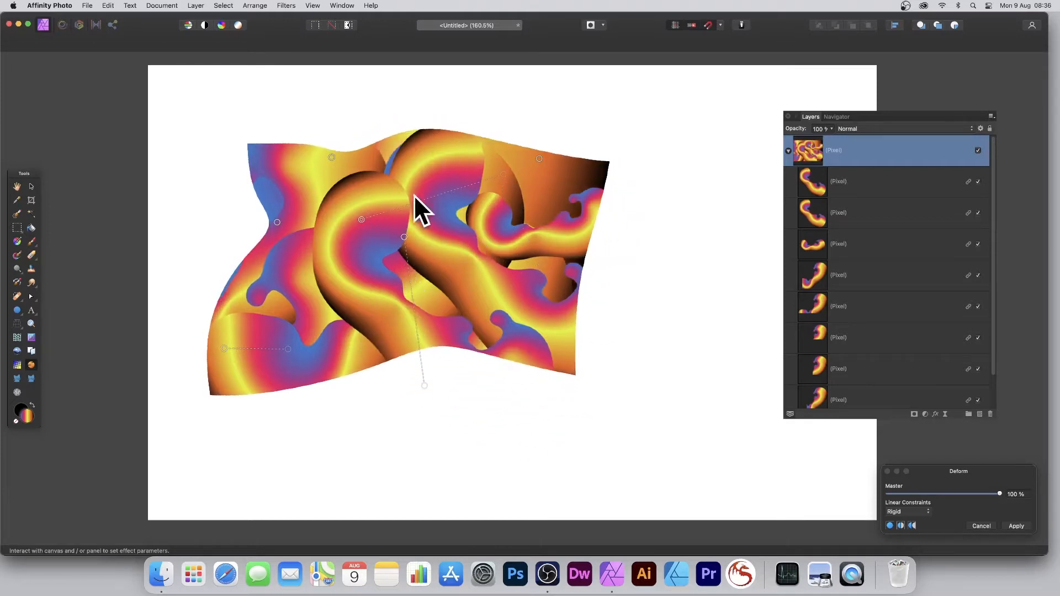
pyautogui.moveTo(502, 147); pyautogui.dragTo(509, 254)
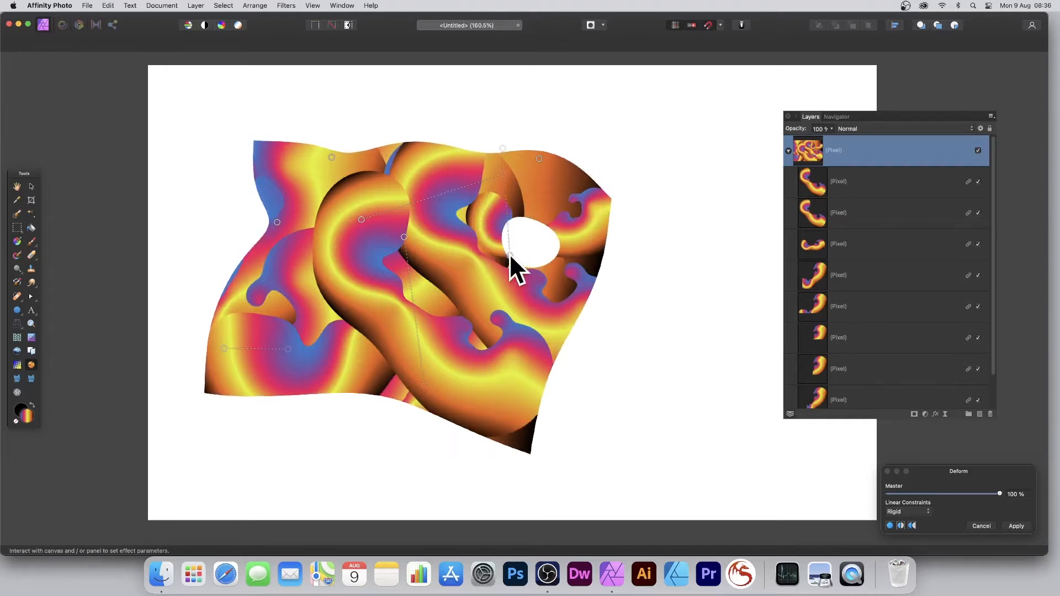
pyautogui.click(1014, 525)
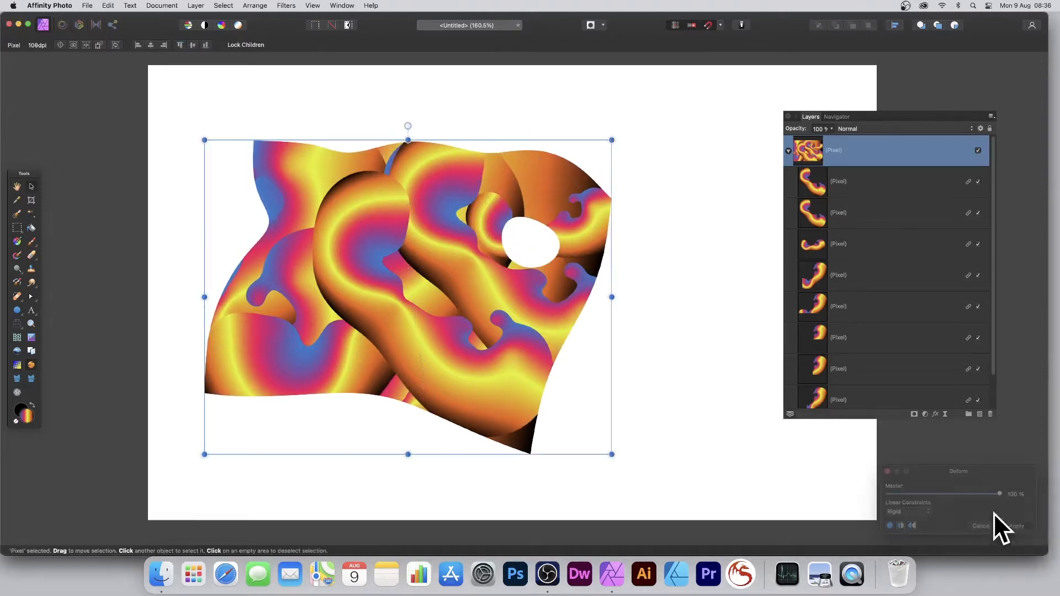
# Select the topmost nested shape and preview blend modes such as Colour on it, keeping Normal
pyautogui.click(812, 181)
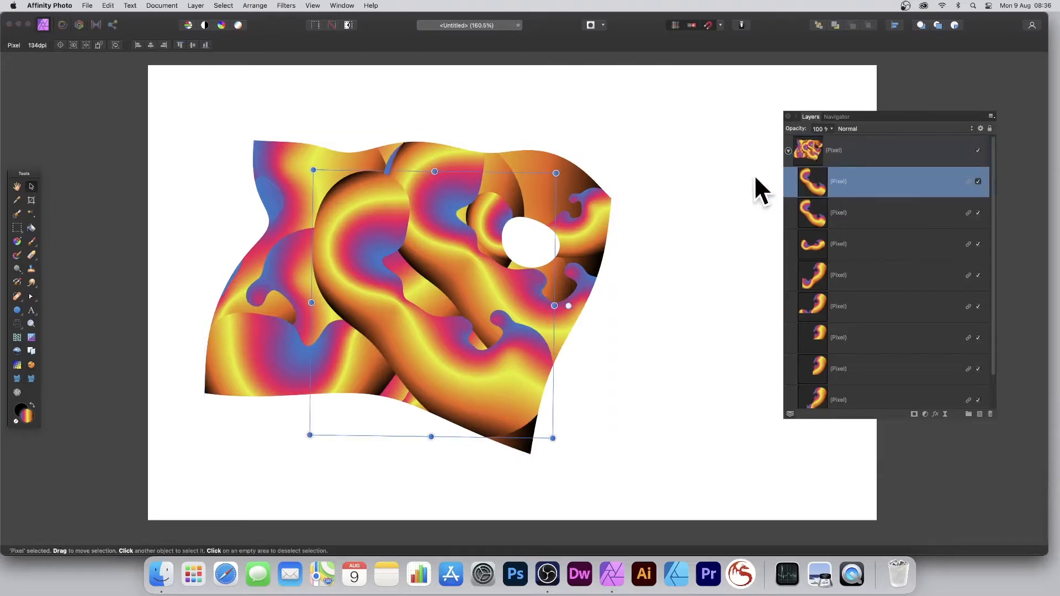
pyautogui.click(856, 129)
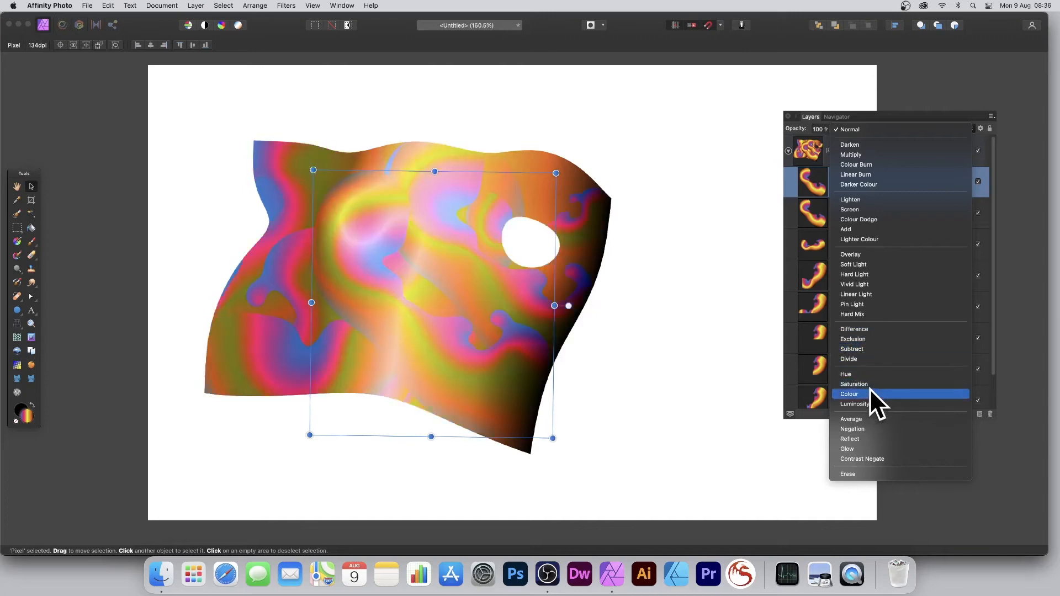
pyautogui.click(869, 128)
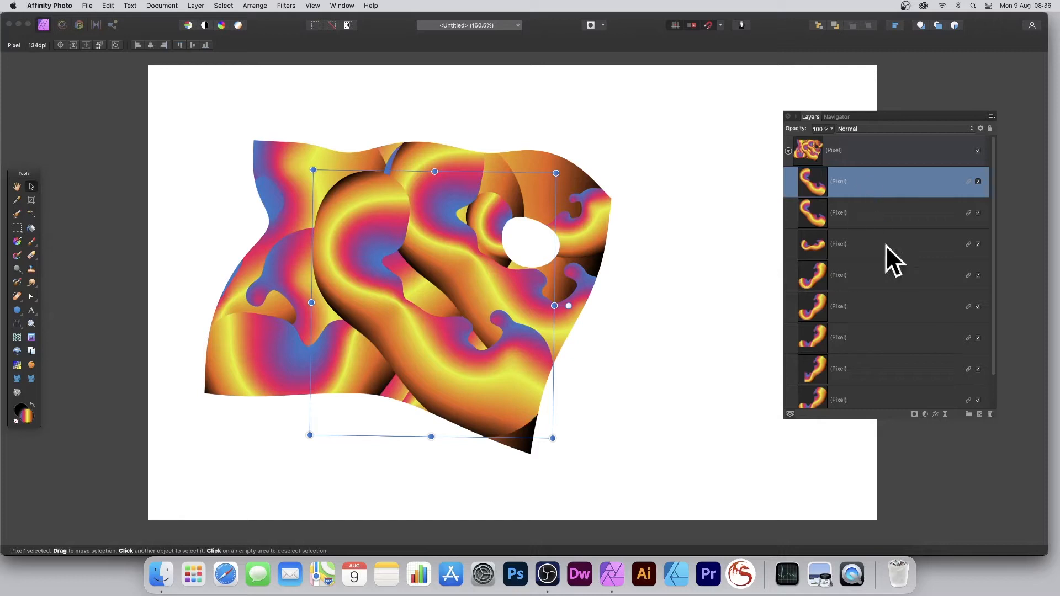
# Give the linked nested shapes a 3D layer effect with a 15.6 px radius, 58% specular, and an adjusted light direction
pyautogui.click(935, 414)
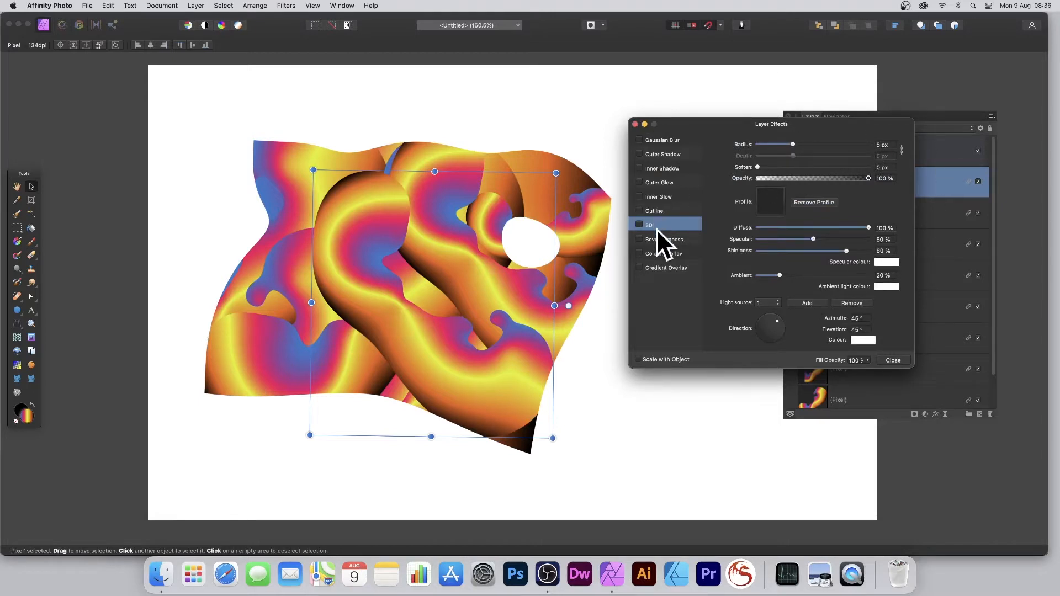
pyautogui.click(639, 224)
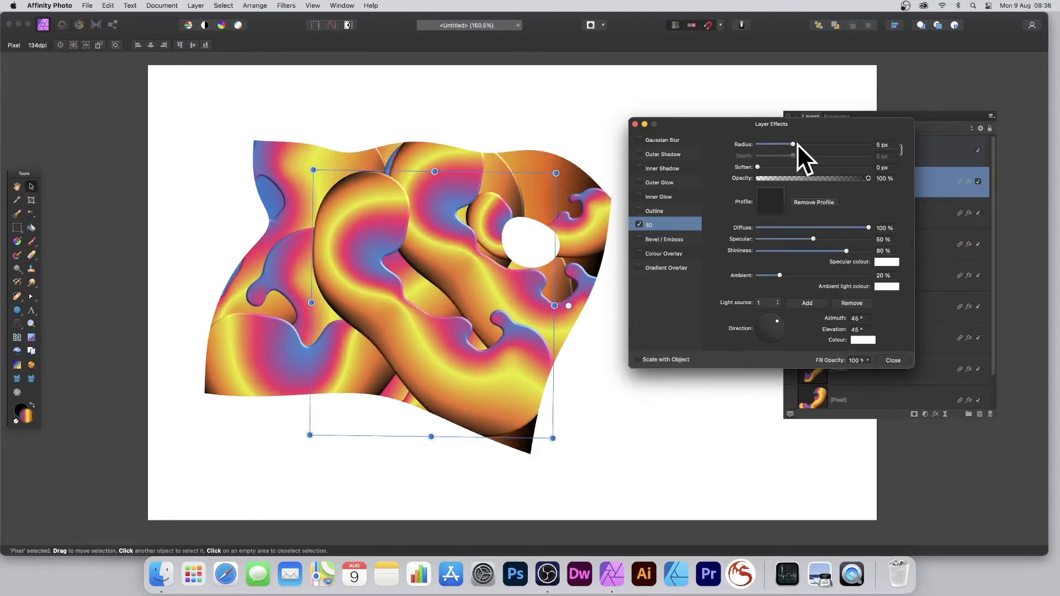
pyautogui.moveTo(794, 145); pyautogui.dragTo(813, 144)
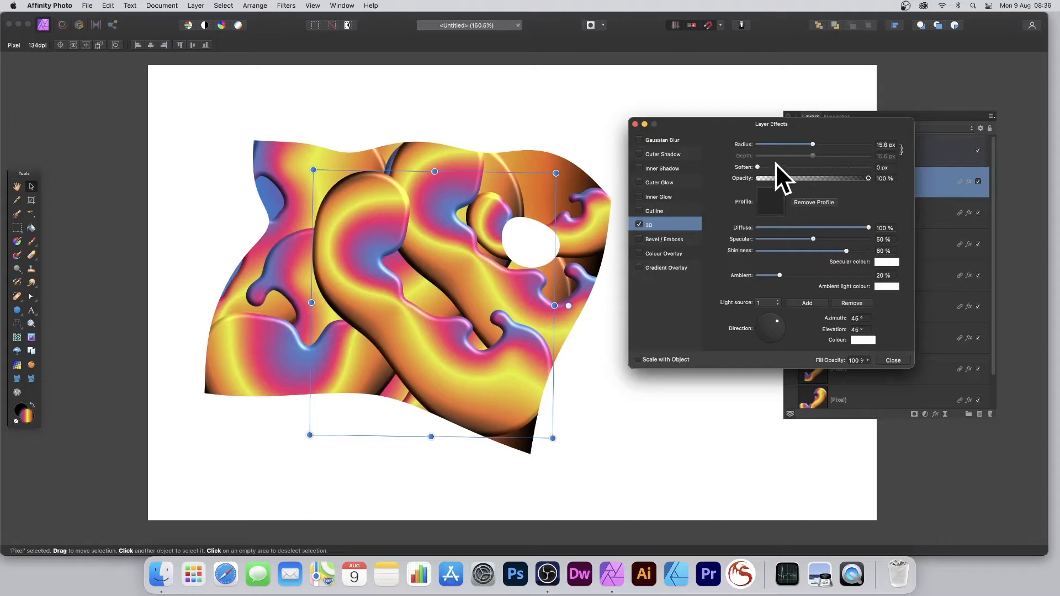
pyautogui.moveTo(820, 239)
pyautogui.mouseDown()
pyautogui.moveTo(841, 240)
pyautogui.moveTo(822, 239)
pyautogui.mouseUp()
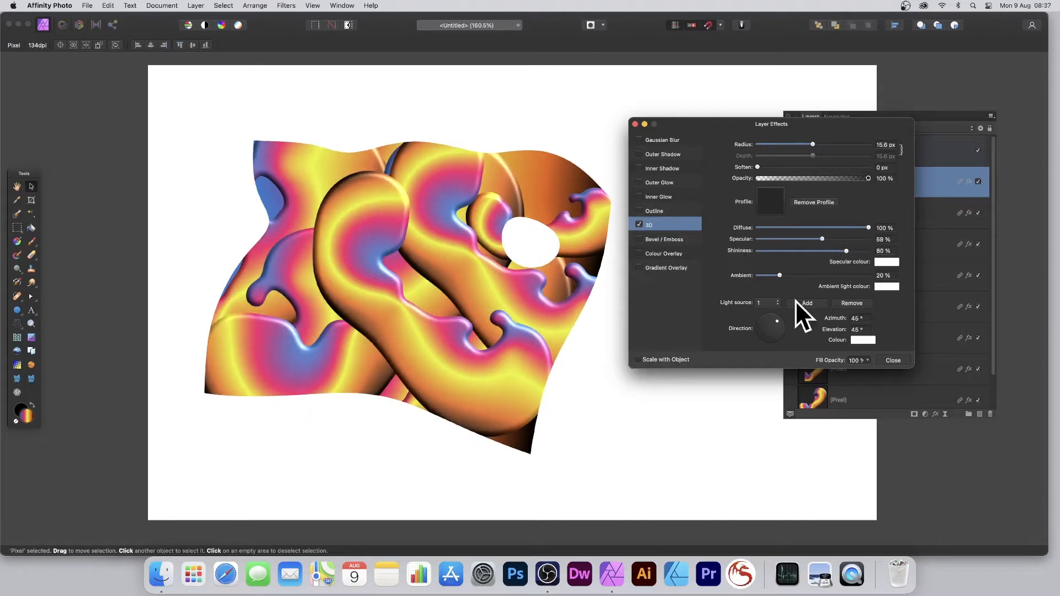
pyautogui.moveTo(777, 321); pyautogui.dragTo(773, 318)
pyautogui.click(887, 360)
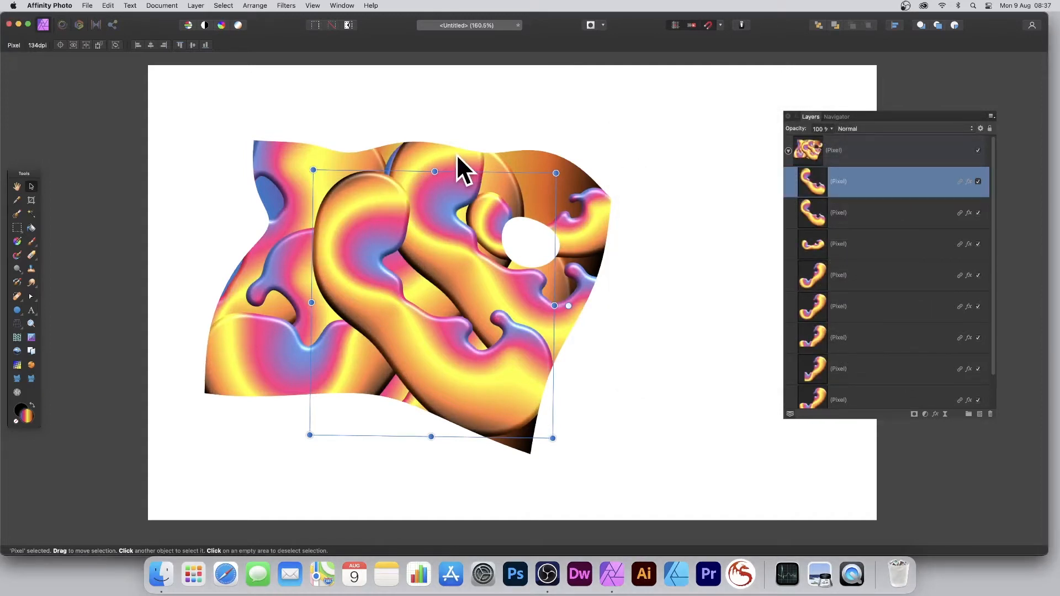
# Give the parent rectangle layer its own 3D layer effect with a radius of 31.9 px
pyautogui.click(829, 144)
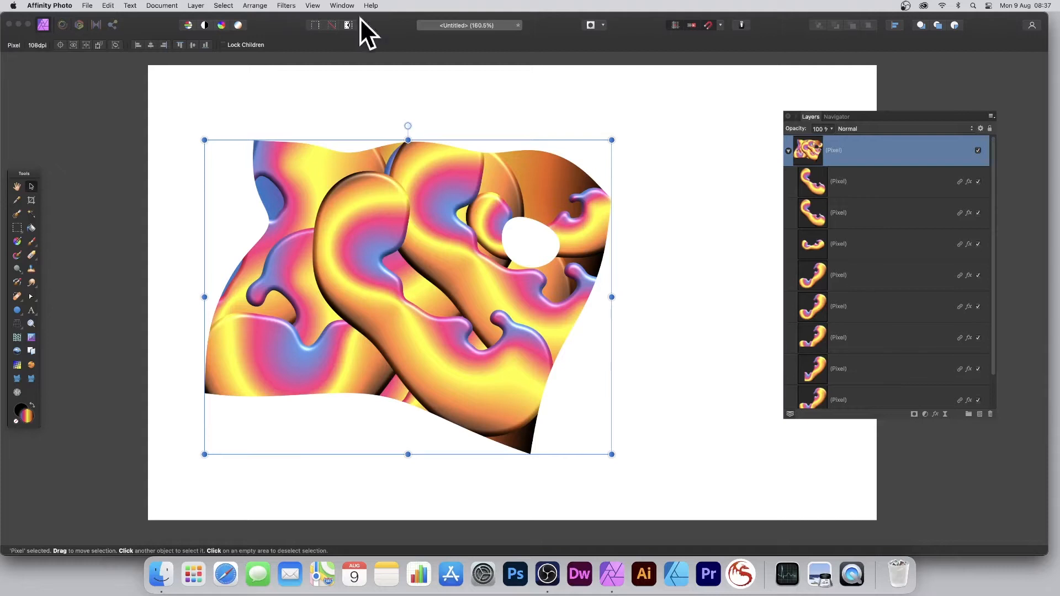
pyautogui.click(935, 414)
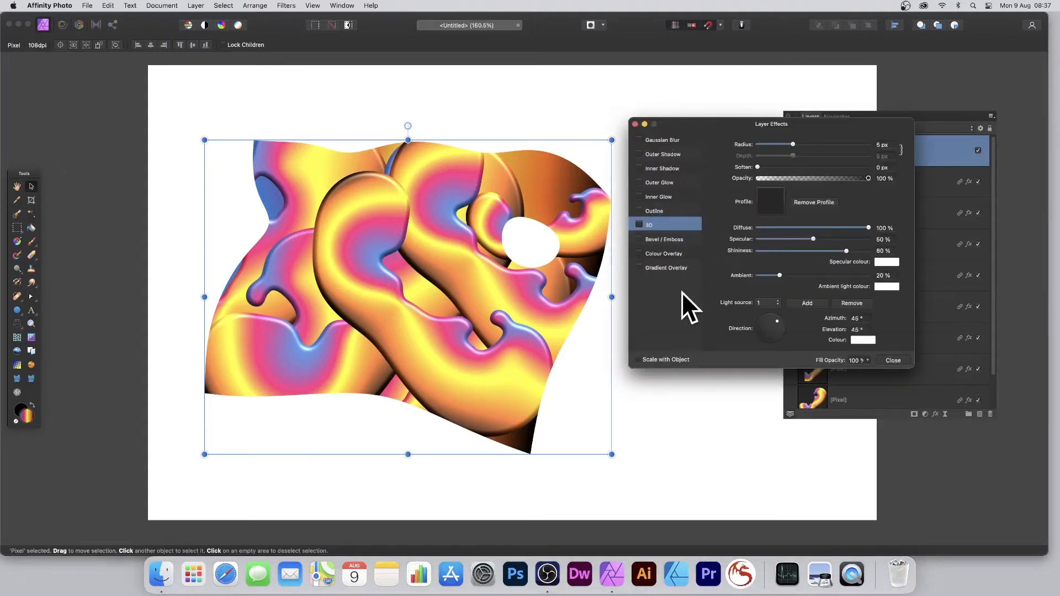
pyautogui.click(639, 224)
pyautogui.moveTo(796, 143); pyautogui.dragTo(833, 144)
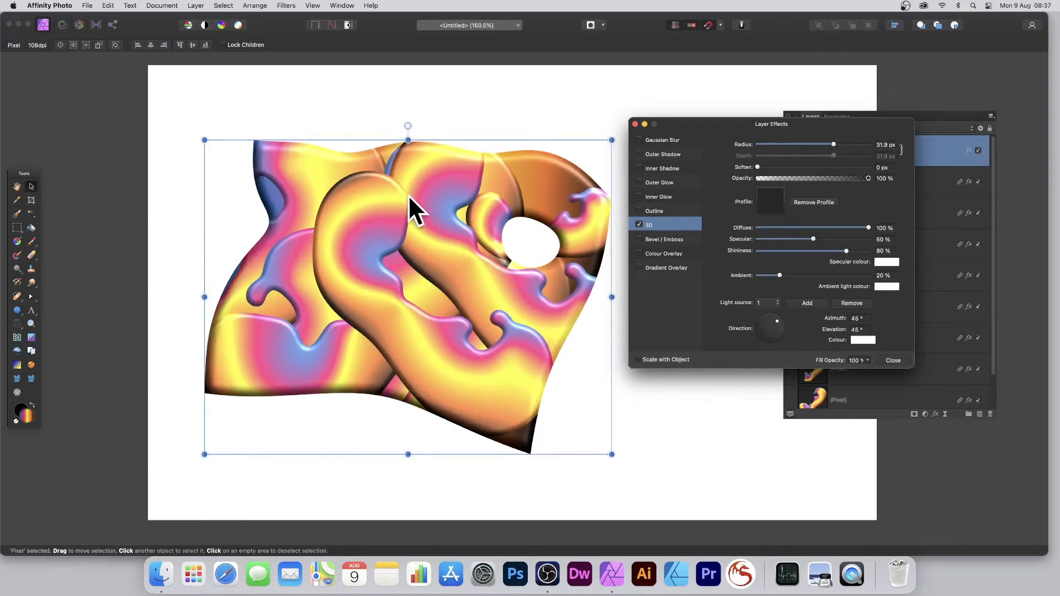
# Add a black Colour Overlay effect to the parent rectangle and set its blend mode to Hard Mix
pyautogui.click(658, 253)
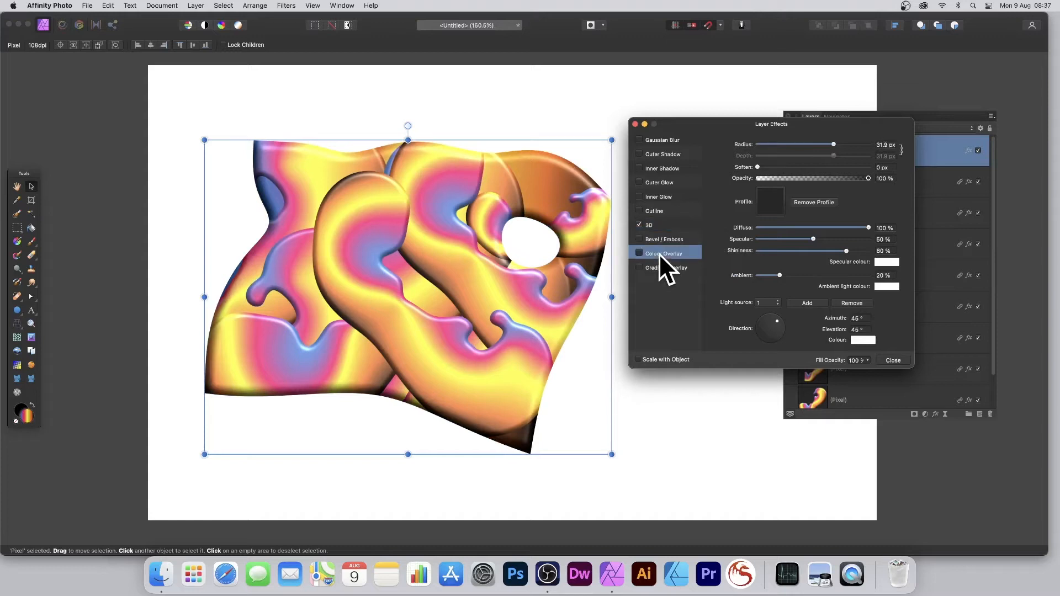
pyautogui.click(639, 252)
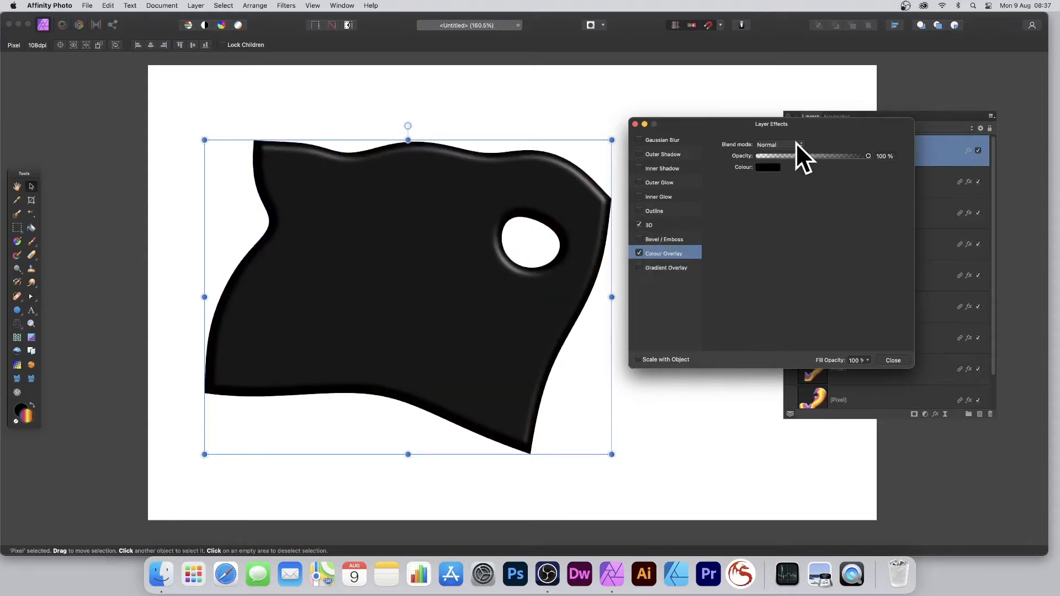
pyautogui.click(796, 142)
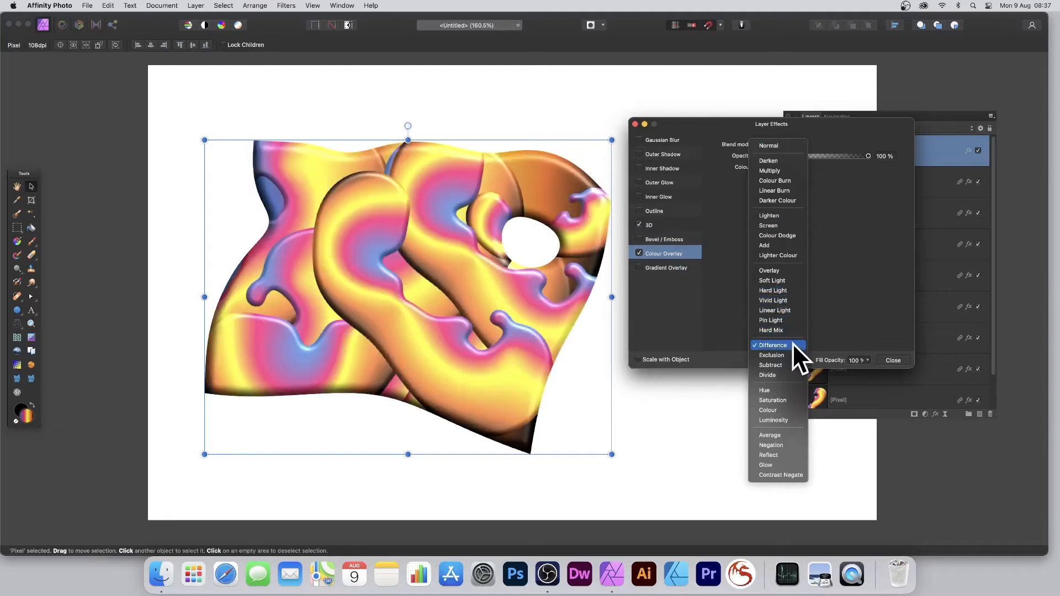
pyautogui.click(791, 328)
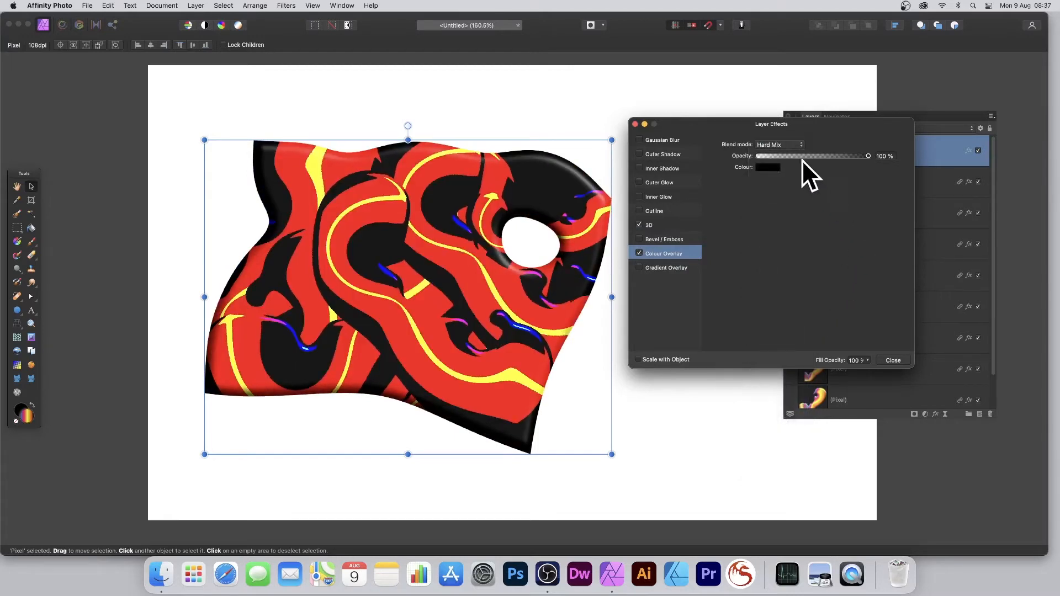
# Try a very dark green for the parent rectangle's Colour Overlay and switch that overlay effect off
pyautogui.click(768, 165)
pyautogui.moveTo(809, 207); pyautogui.dragTo(783, 206)
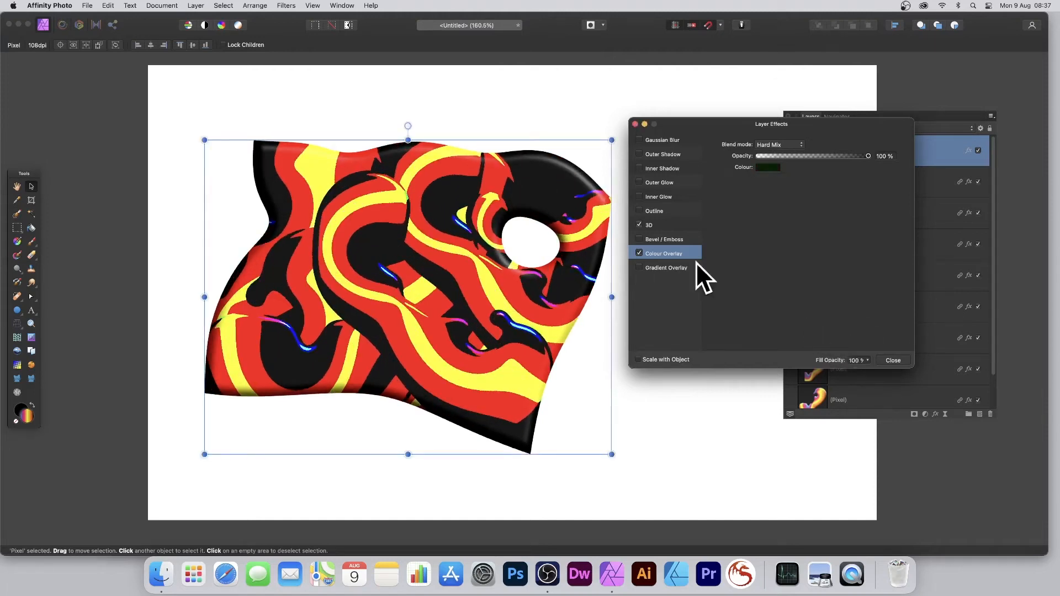
pyautogui.click(639, 252)
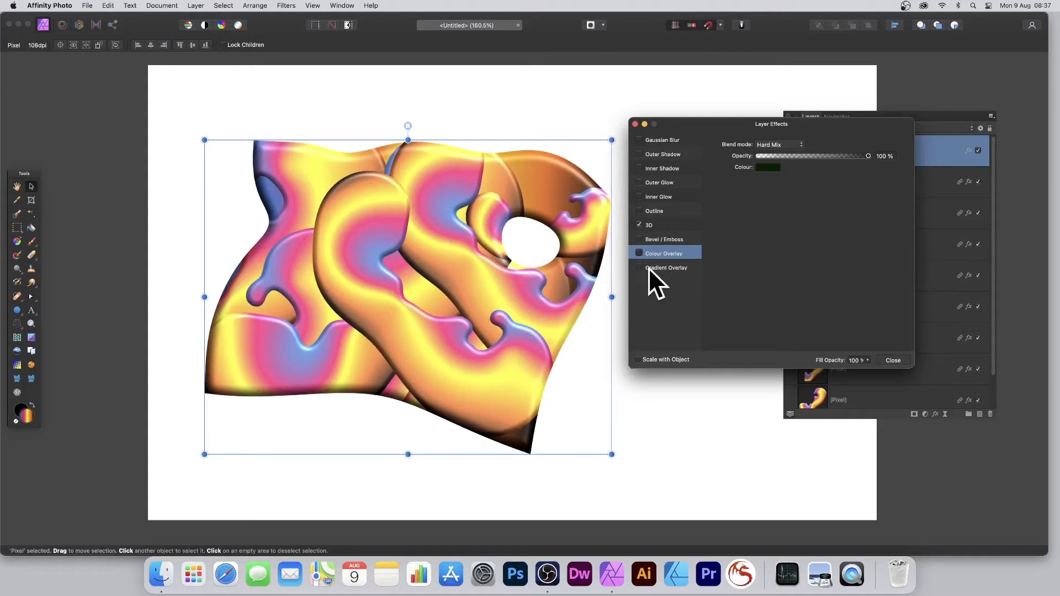
pyautogui.click(893, 360)
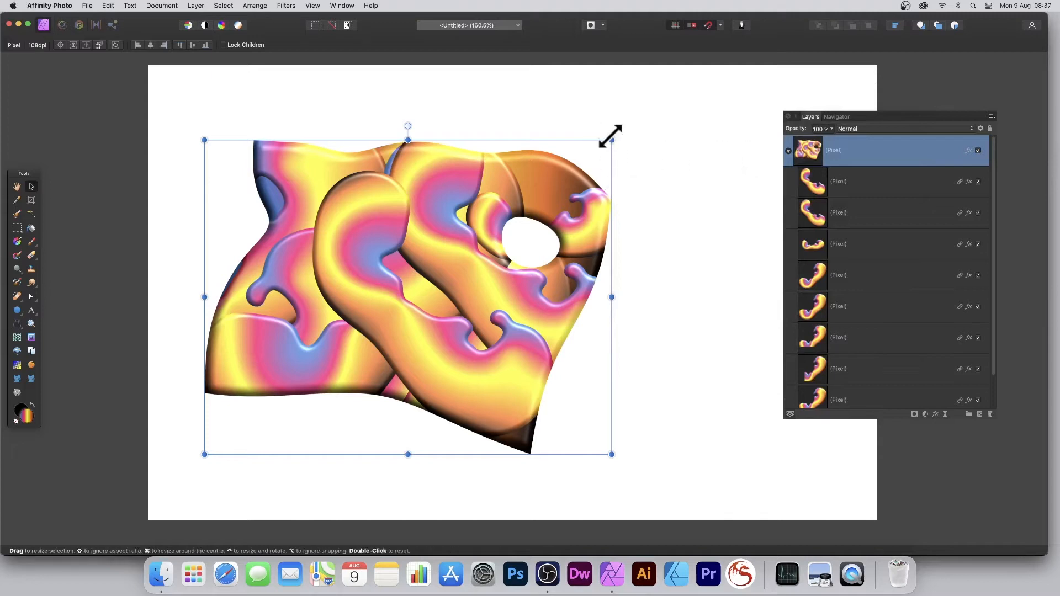
# Collapse the nested shapes and rasterise the parent rectangle layer without preserving its layer FX
pyautogui.click(789, 150)
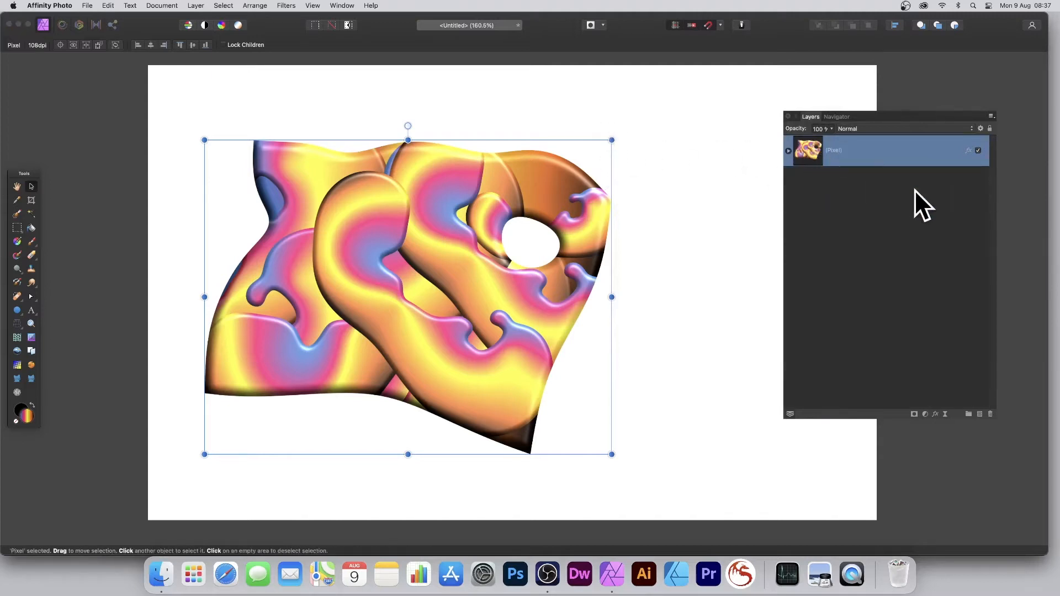
pyautogui.click(196, 6)
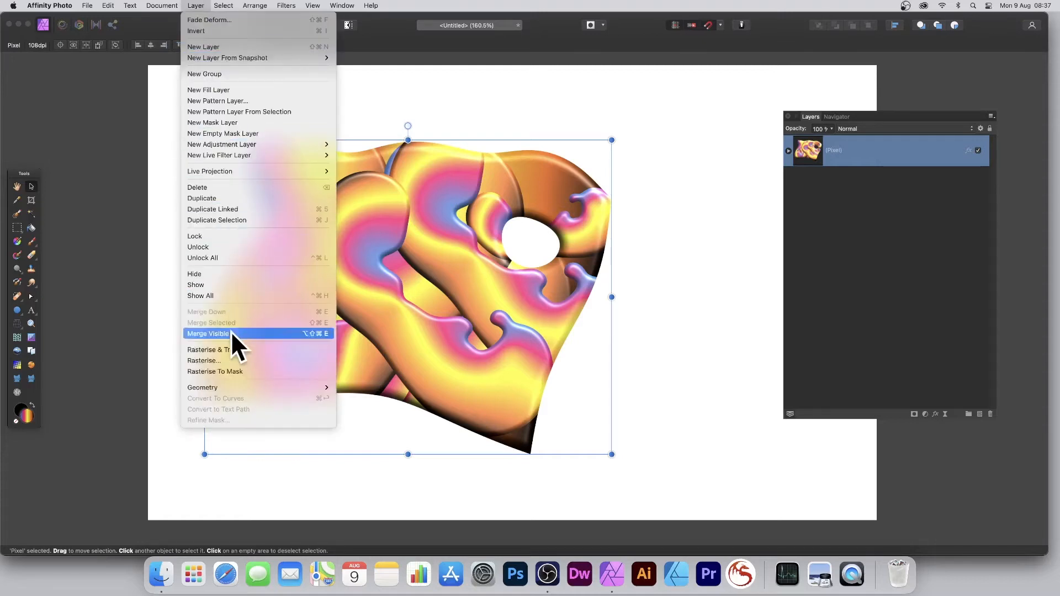
pyautogui.click(237, 361)
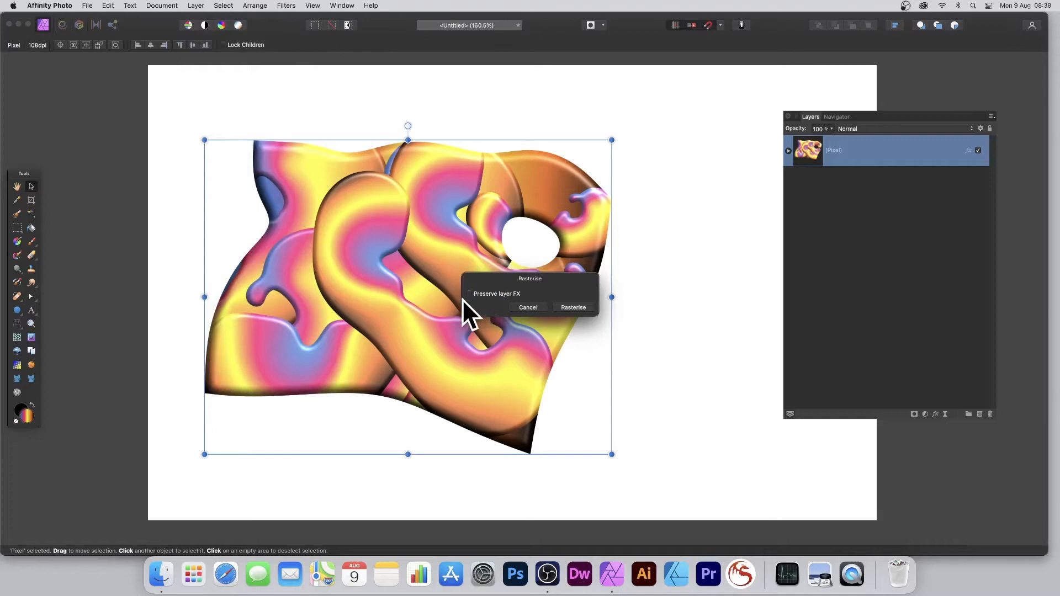
pyautogui.click(579, 307)
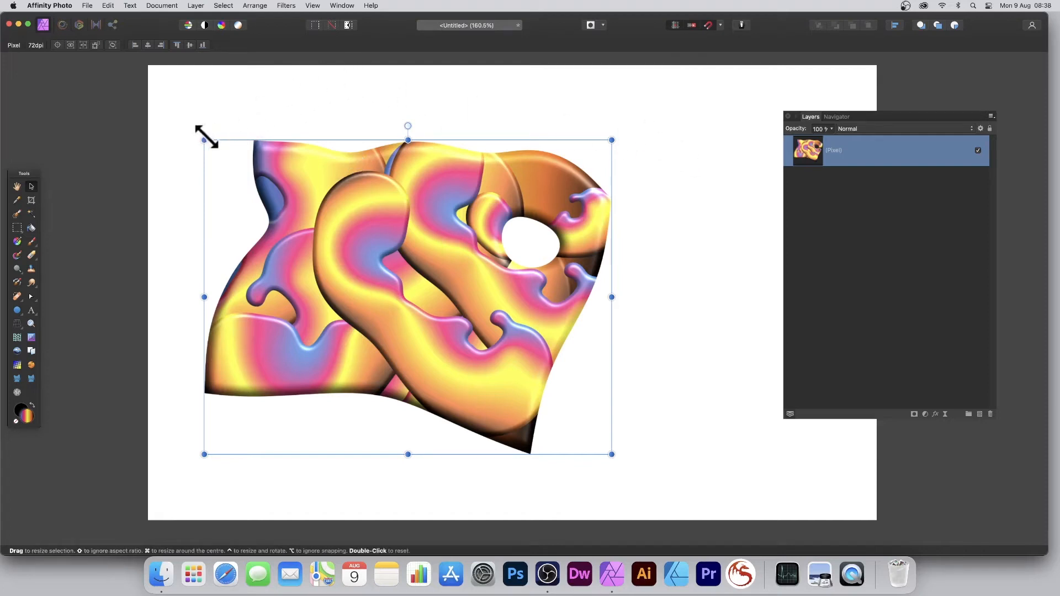
# Shrink the rasterised design towards the canvas's upper left and place a linked duplicate offset up and to its right
pyautogui.moveTo(204, 139); pyautogui.dragTo(264, 186)
pyautogui.moveTo(334, 221); pyautogui.dragTo(293, 176)
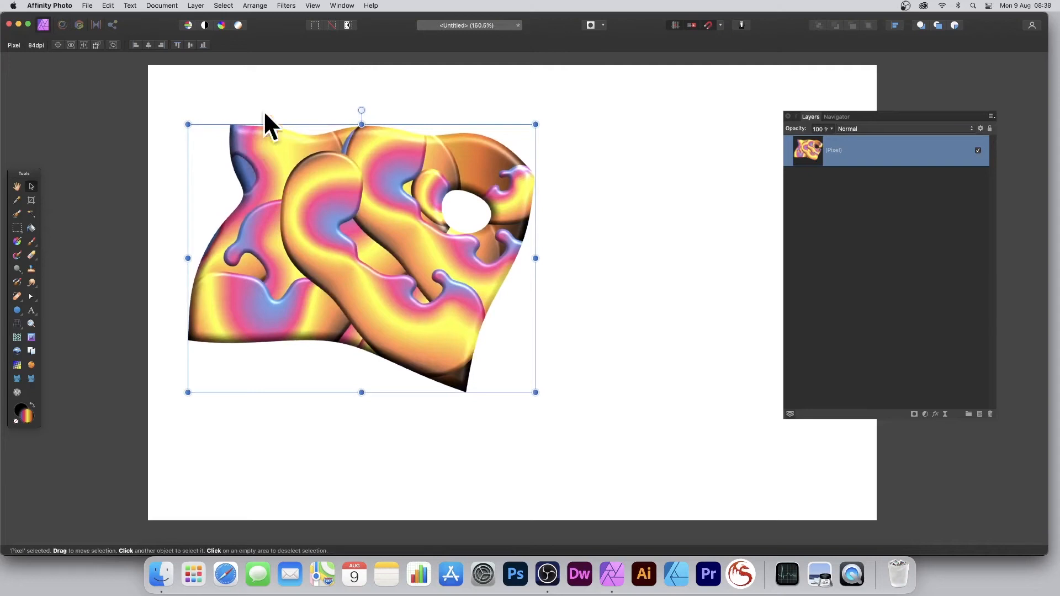
pyautogui.click(196, 6)
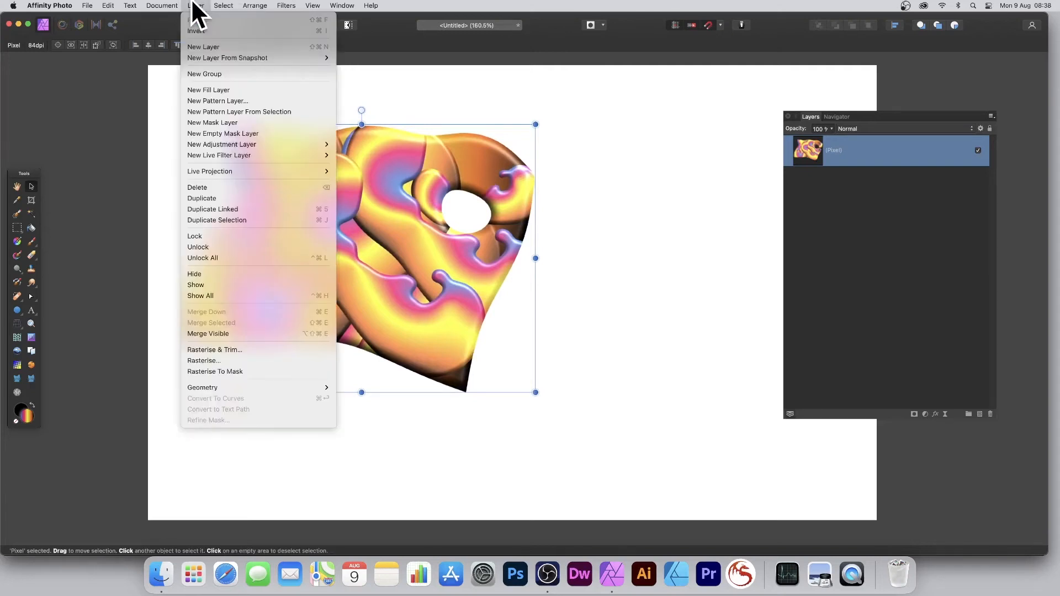
pyautogui.click(228, 209)
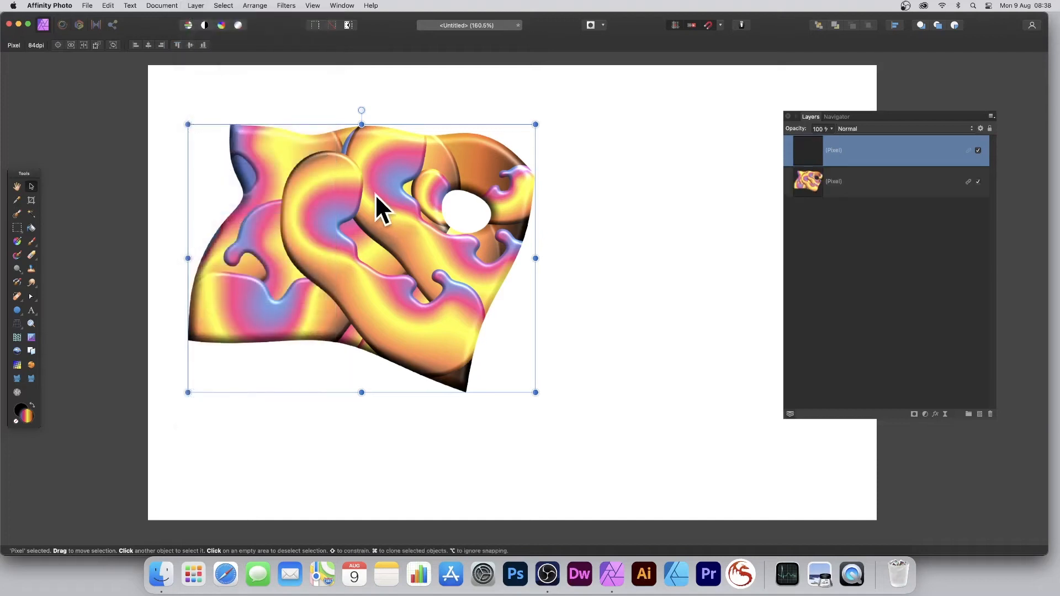
pyautogui.moveTo(375, 193); pyautogui.dragTo(475, 166)
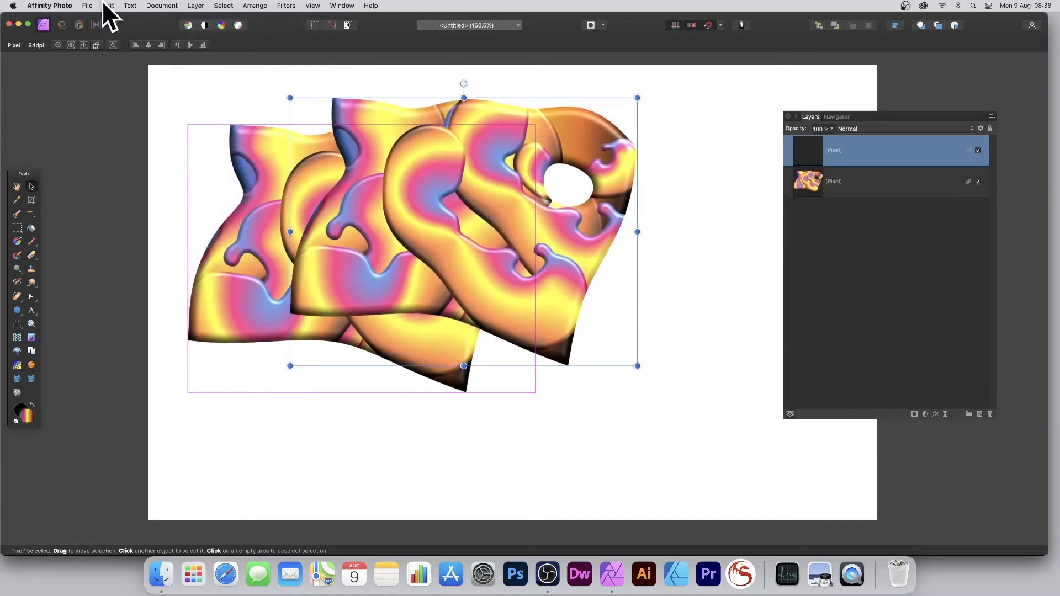
# Add three more linked duplicates of the design and spread them across the lower half of the canvas
pyautogui.press('super+j')
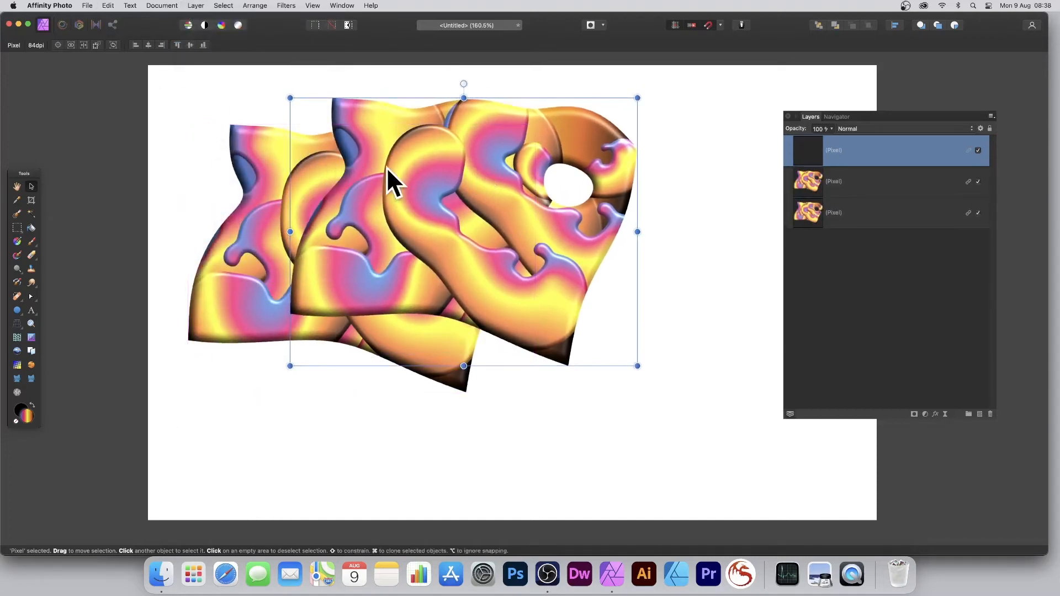
pyautogui.moveTo(402, 184); pyautogui.dragTo(381, 289)
pyautogui.press('super+j')
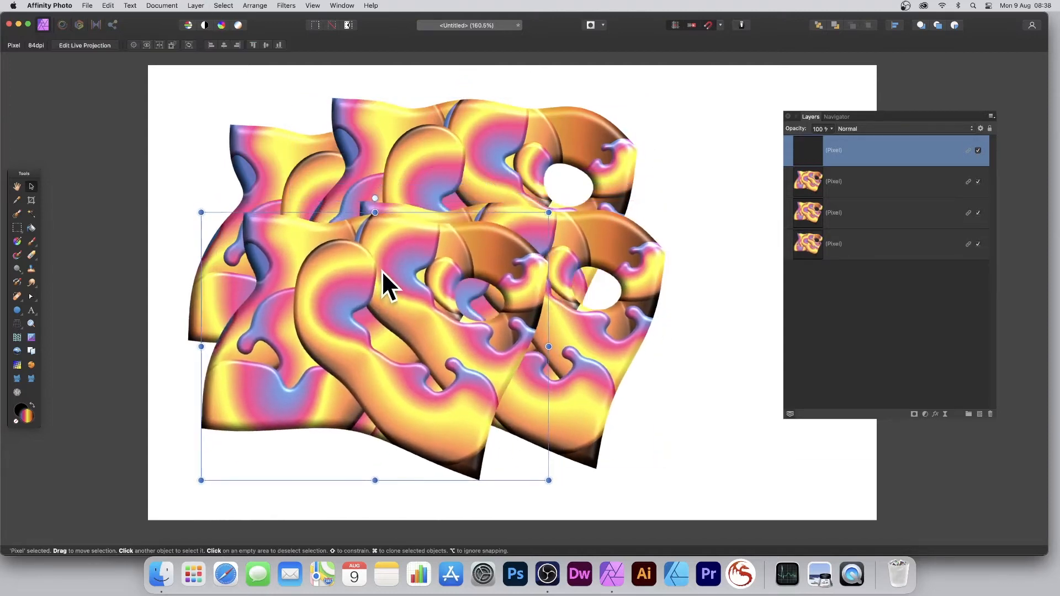
pyautogui.press('super+j')
pyautogui.moveTo(449, 290); pyautogui.dragTo(630, 284)
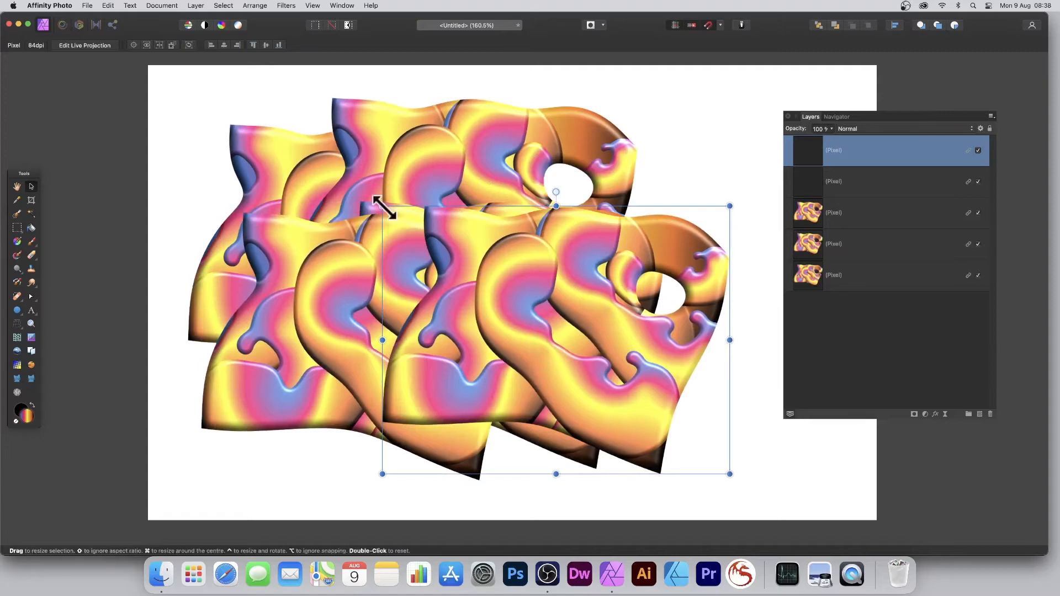
# Resize, rotate and skew the newest duplicate so it sits tilted over the right side of the arrangement
pyautogui.moveTo(383, 206); pyautogui.dragTo(640, 219)
pyautogui.moveTo(622, 316); pyautogui.dragTo(566, 244)
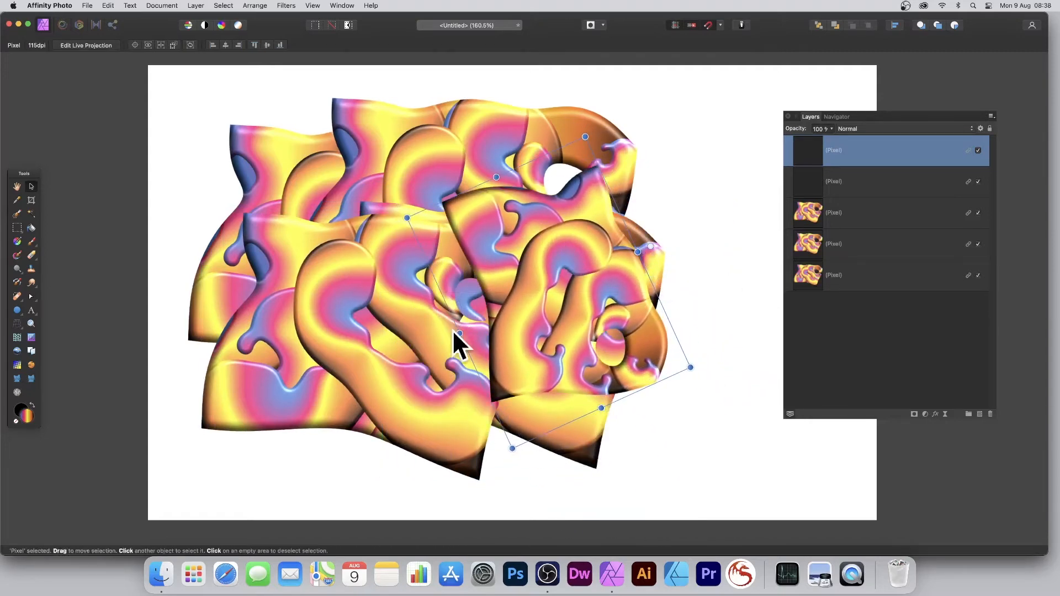
pyautogui.moveTo(452, 326); pyautogui.dragTo(486, 392)
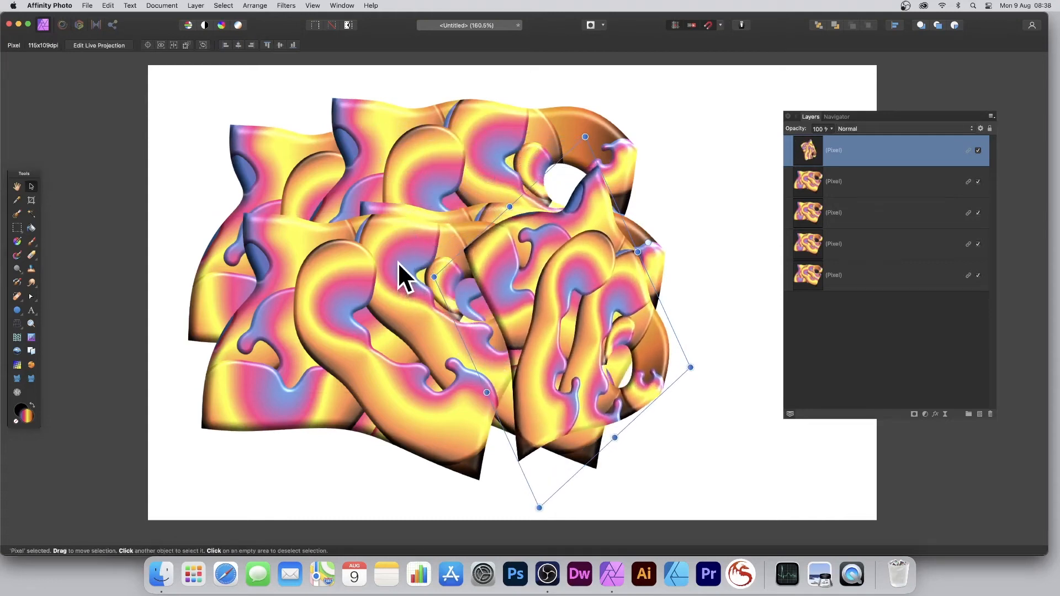
# Duplicate the tilted copy, shrink the duplicate and place it at the upper right of the arrangement
pyautogui.press('super+j')
pyautogui.moveTo(555, 340); pyautogui.dragTo(397, 269)
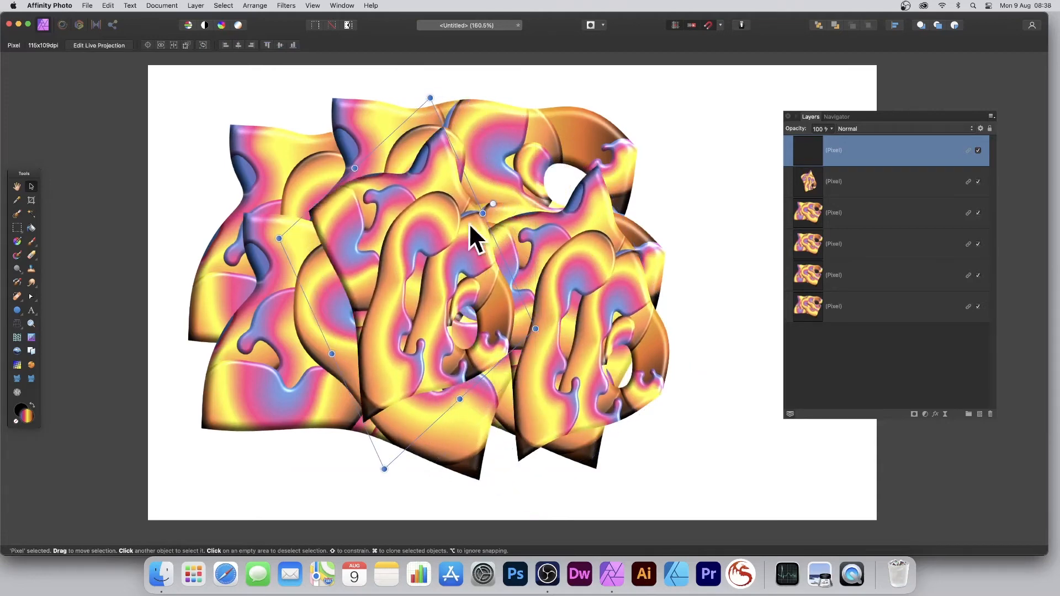
pyautogui.moveTo(430, 99); pyautogui.dragTo(424, 147)
pyautogui.moveTo(417, 193); pyautogui.dragTo(657, 175)
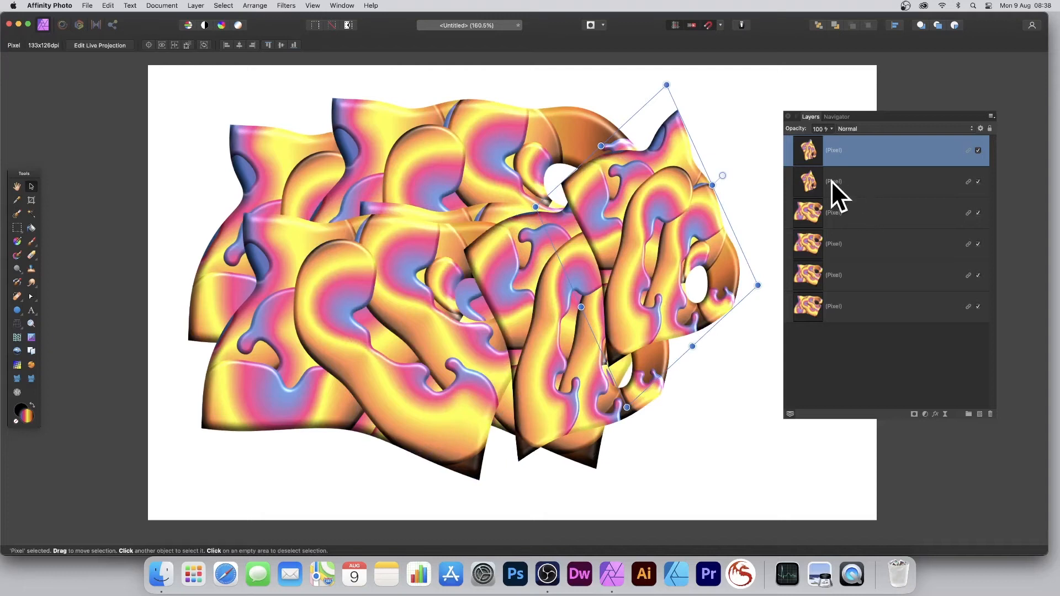
# Clear the current layer selection and select the topmost duplicate
pyautogui.click(807, 182)
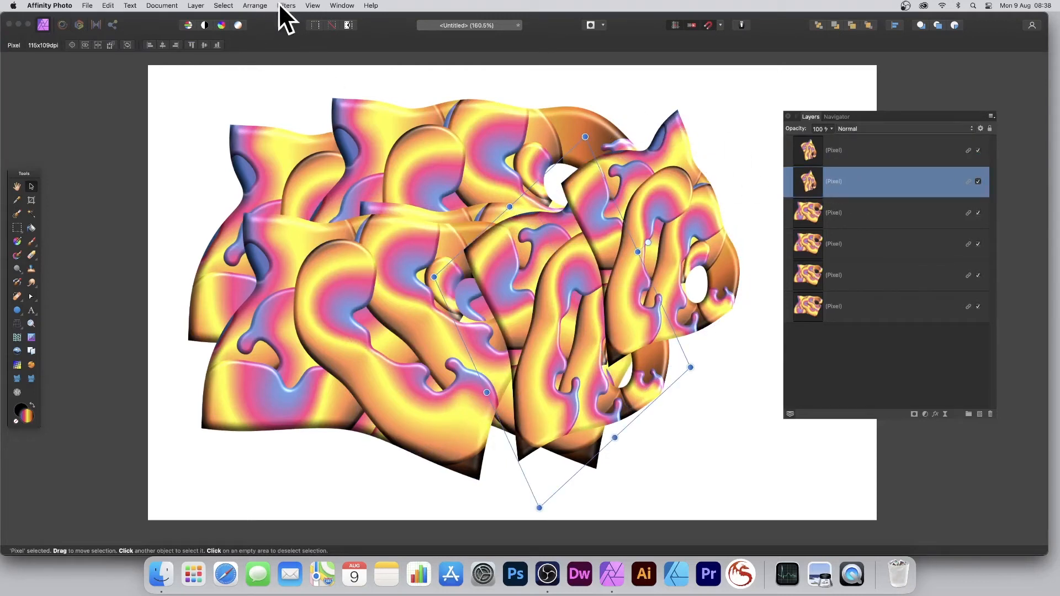
pyautogui.moveTo(156, 66); pyautogui.dragTo(206, 113)
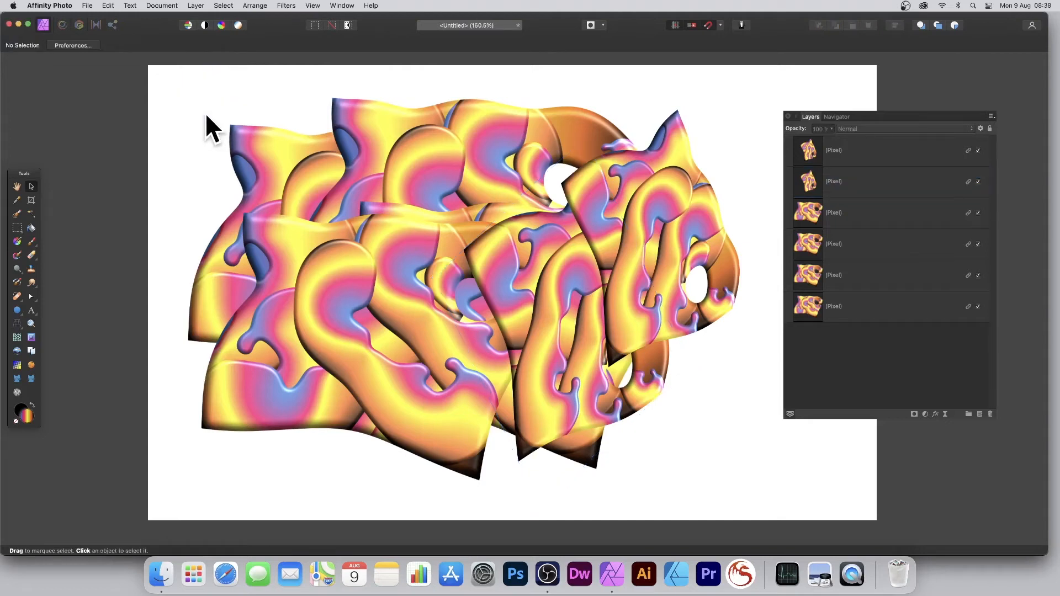
pyautogui.click(834, 156)
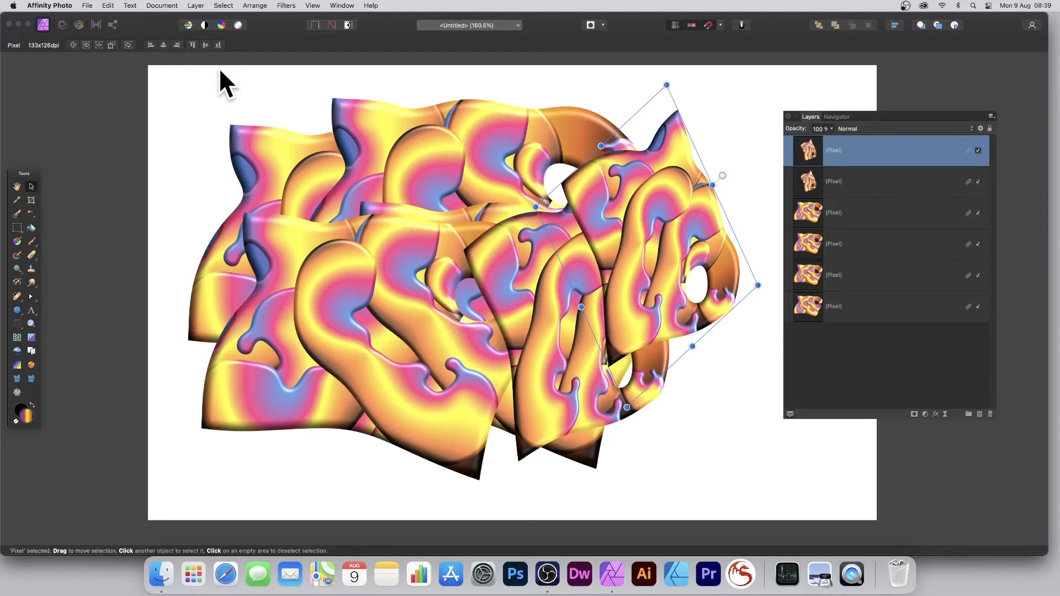
pyautogui.click(86, 6)
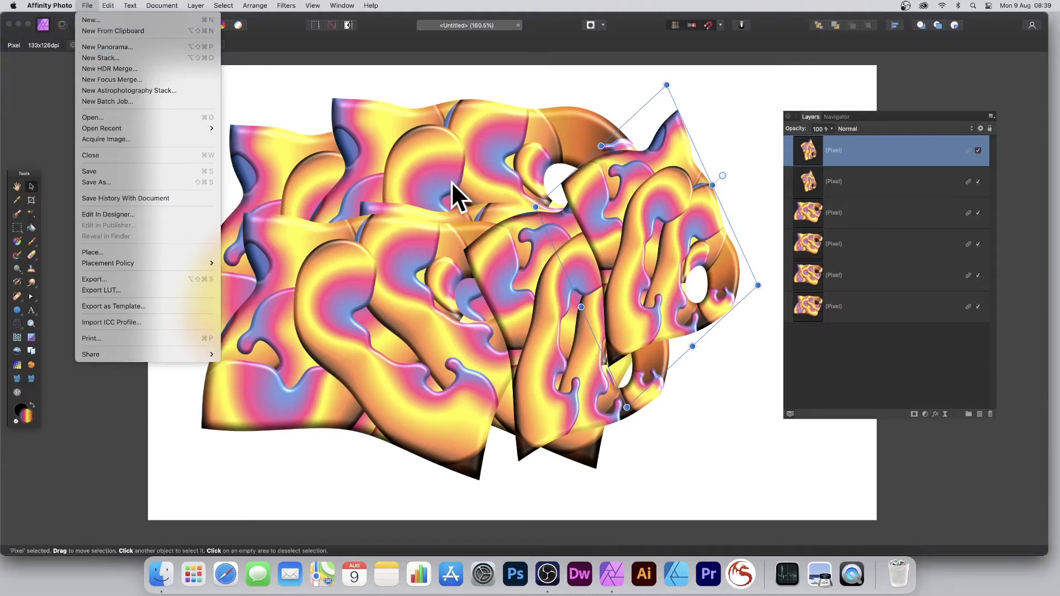
pyautogui.click(402, 145)
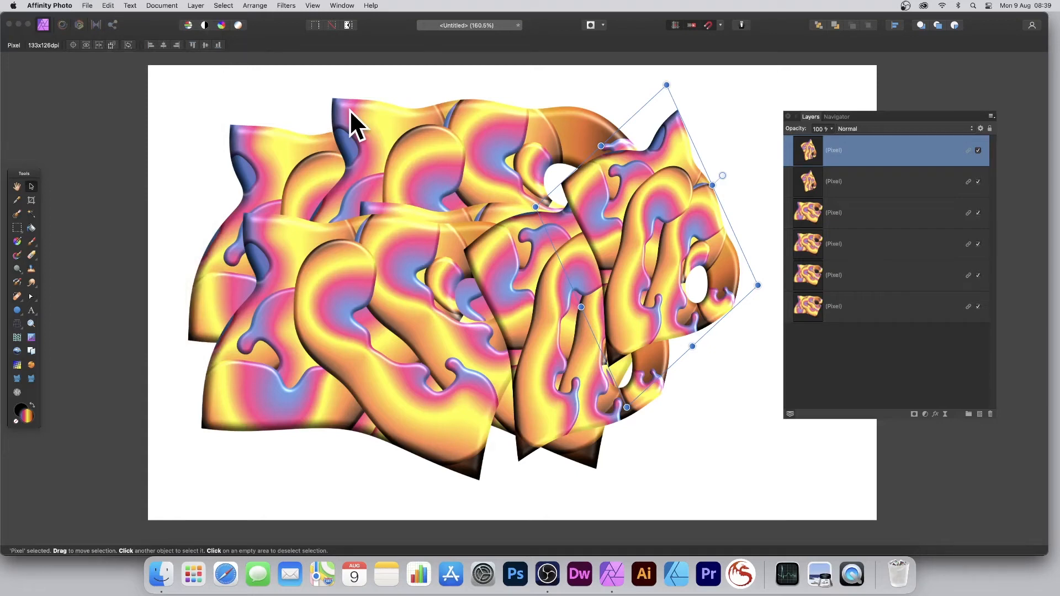
pyautogui.click(317, 4)
pyautogui.moveTo(337, 228)
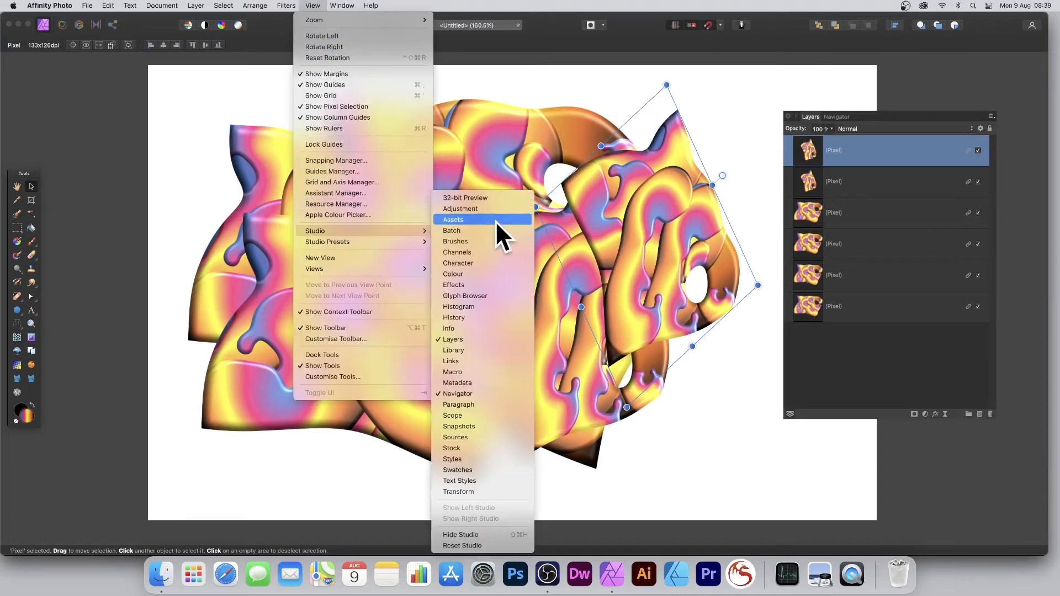
pyautogui.click(724, 147)
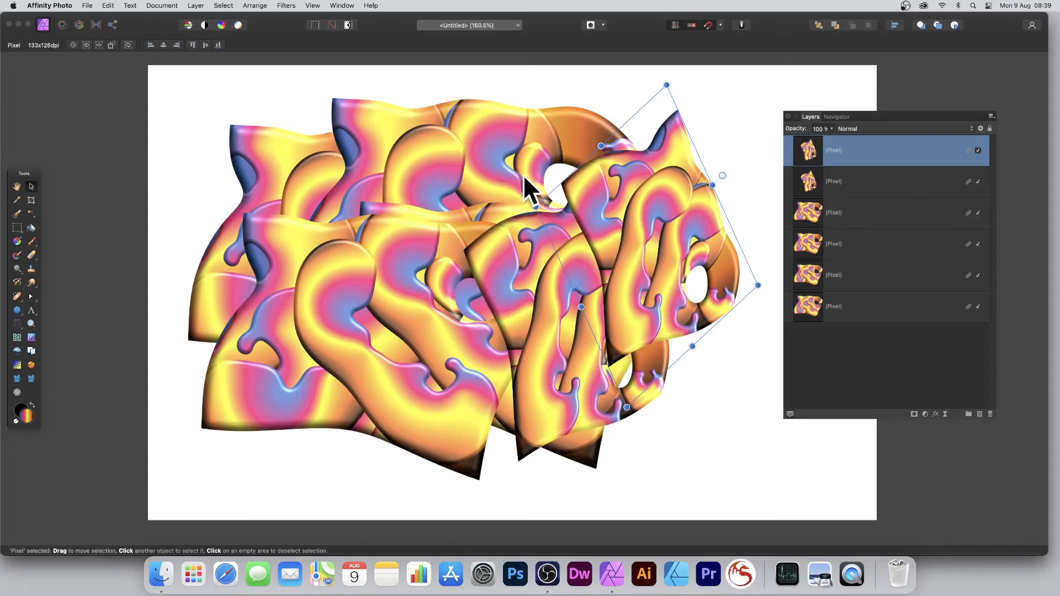
# Start a Twirl distortion on the topmost linked duplicate and drag out the twirl centre over the design
pyautogui.click(286, 5)
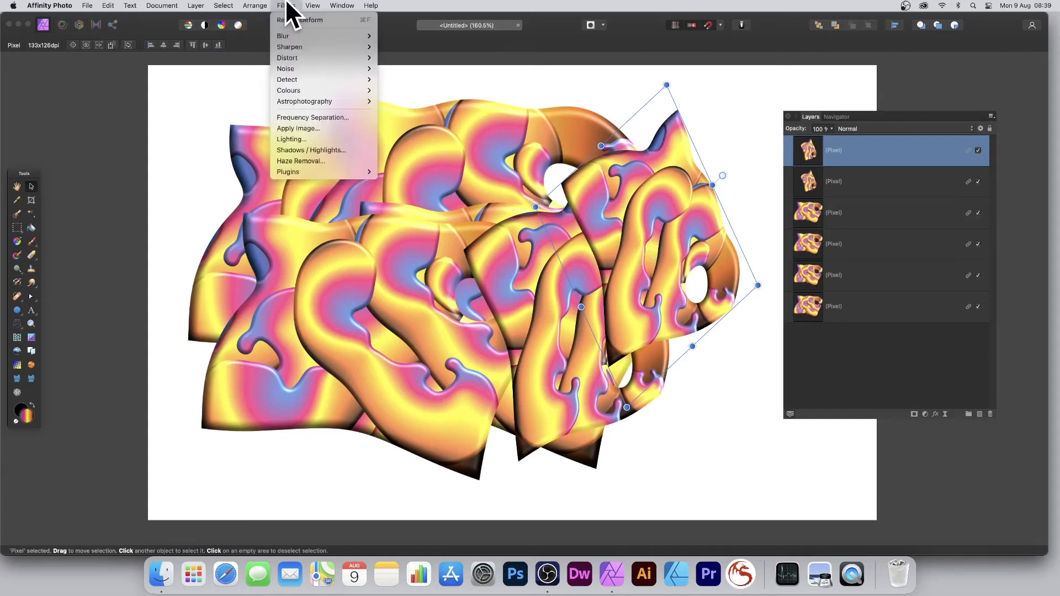
pyautogui.moveTo(283, 56)
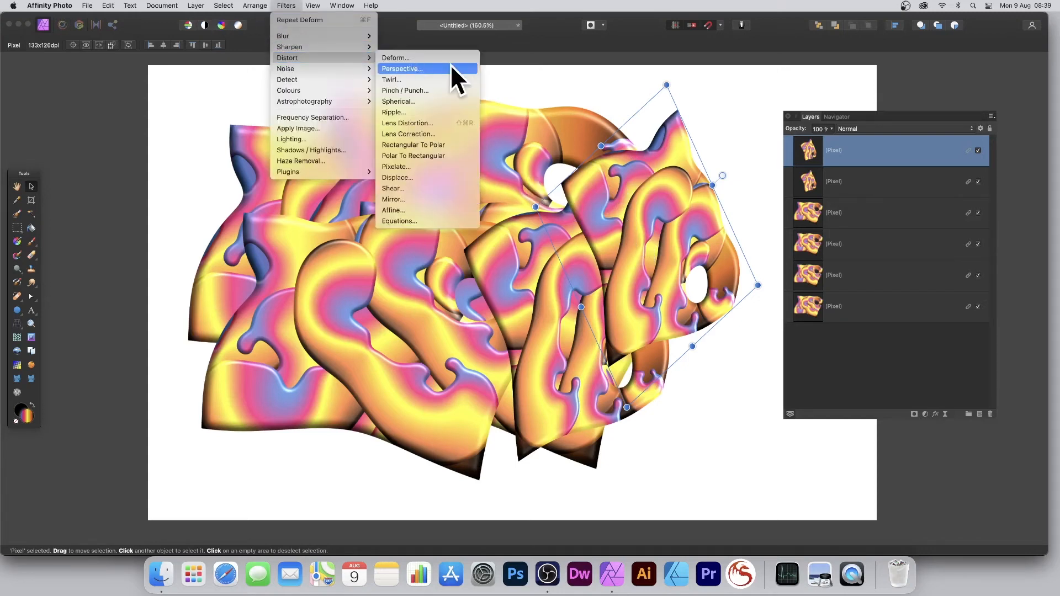
pyautogui.click(418, 80)
pyautogui.moveTo(551, 259); pyautogui.dragTo(486, 216)
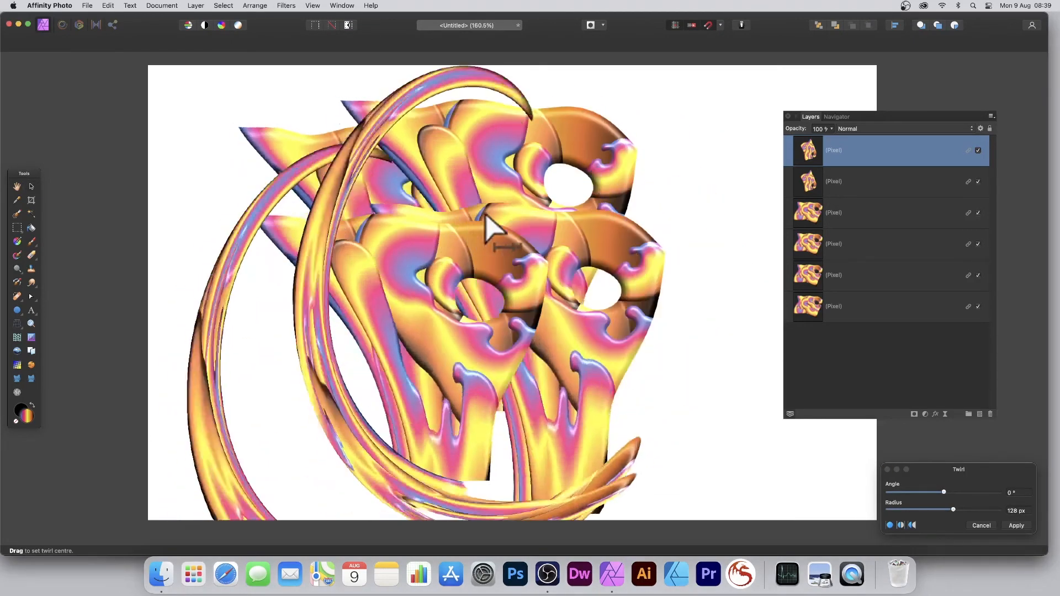